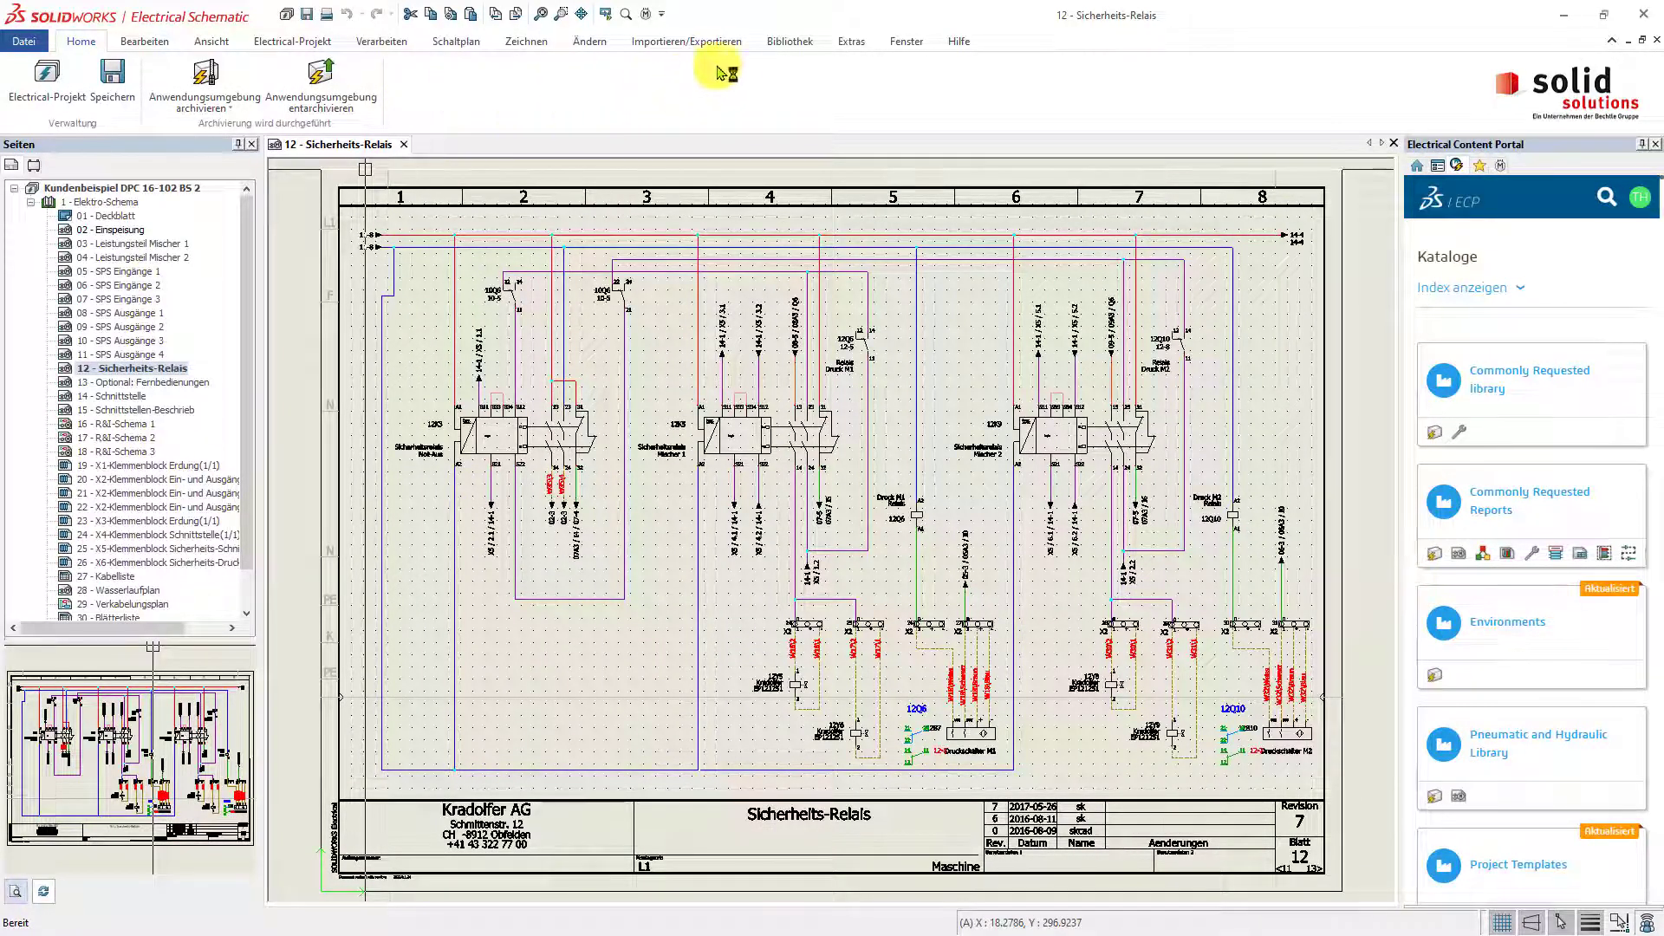
# Open the Klassifizierungsverwaltung from the Bibliothek tab with the Bauteile class family kept selected.
pyautogui.click(785, 43)
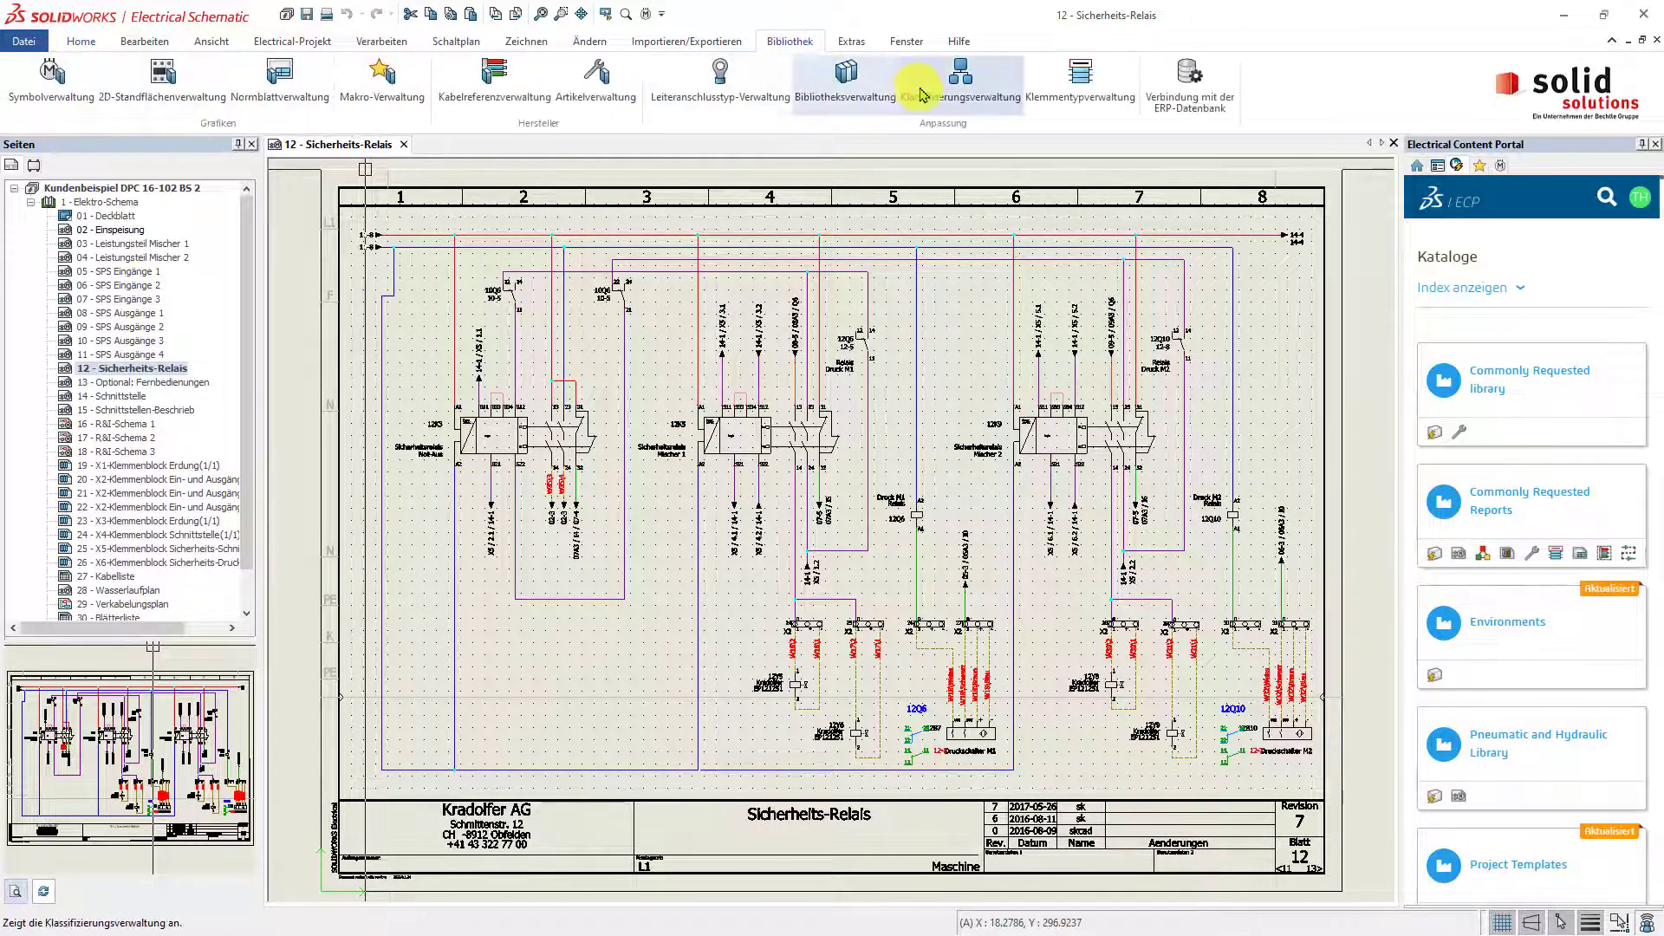
pyautogui.click(977, 104)
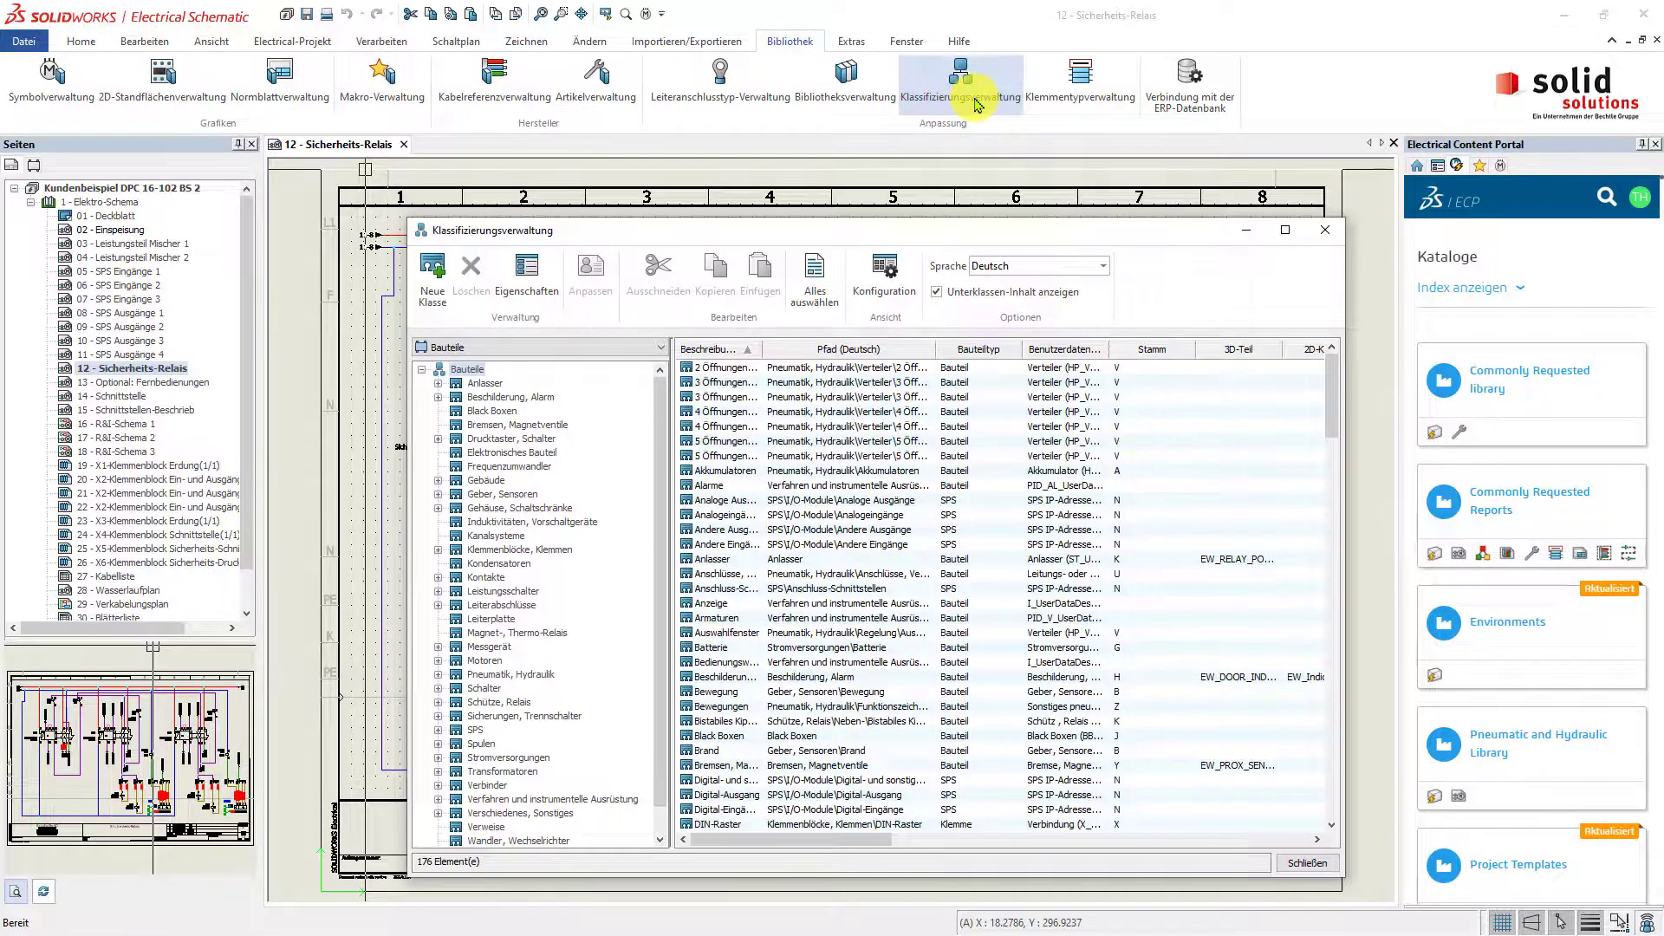
pyautogui.click(663, 348)
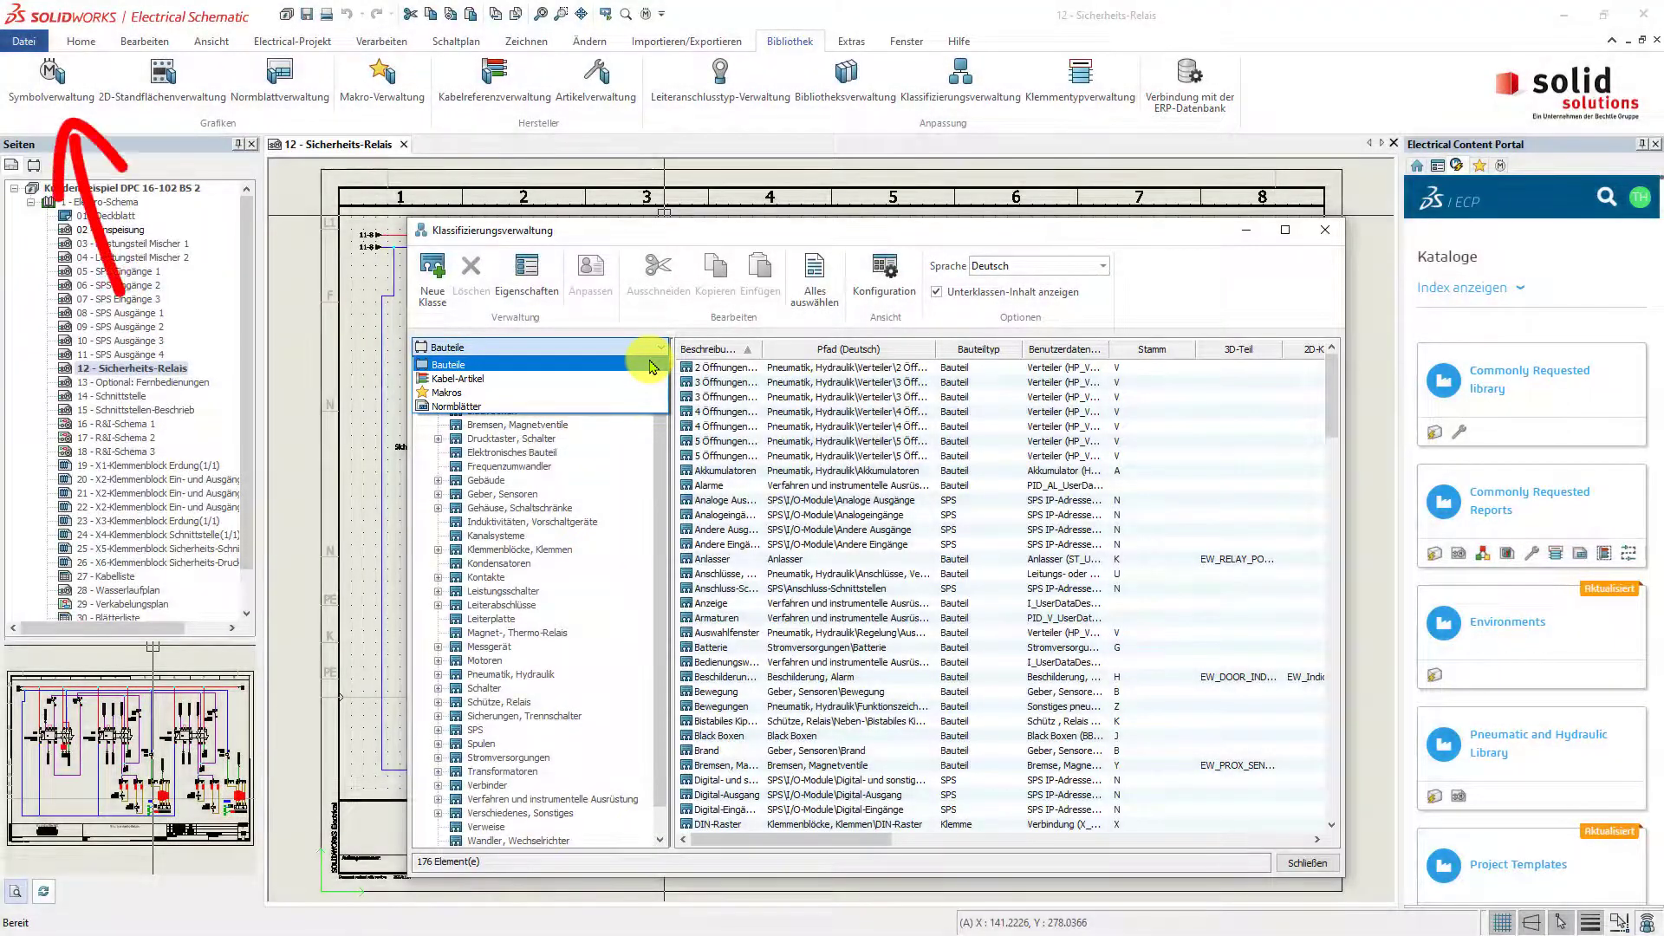
pyautogui.click(653, 366)
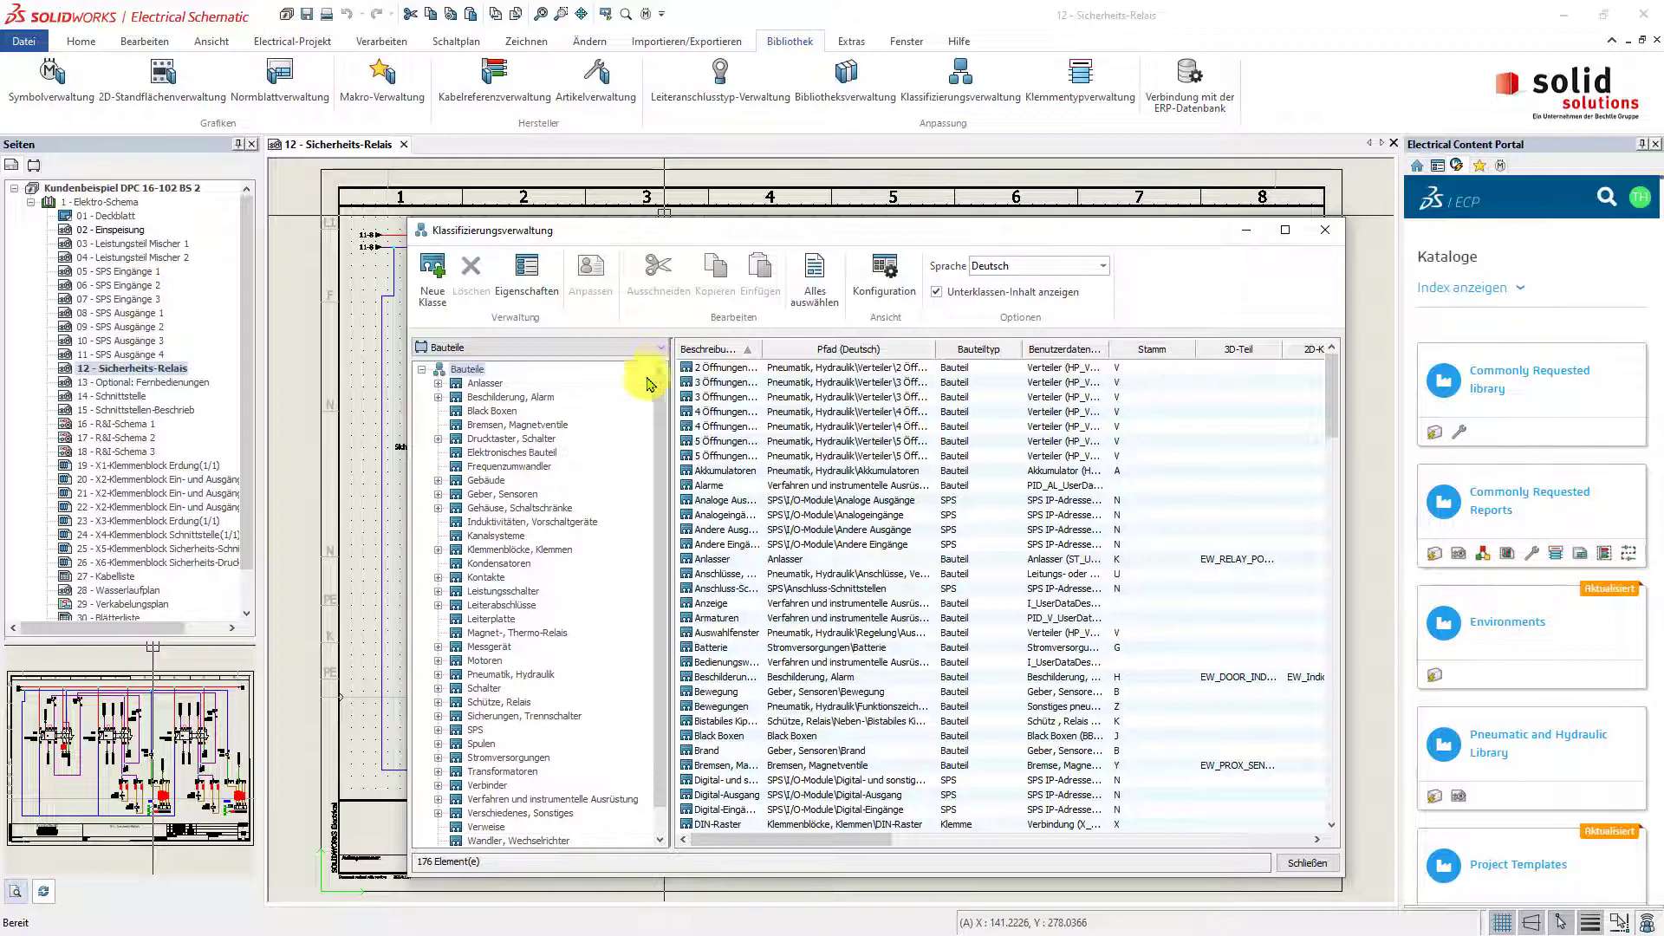
# Under Klemmenblöcke, Klemmen, add new classes with descriptions 1-Stock and 2-Stock.
pyautogui.doubleClick(494, 551)
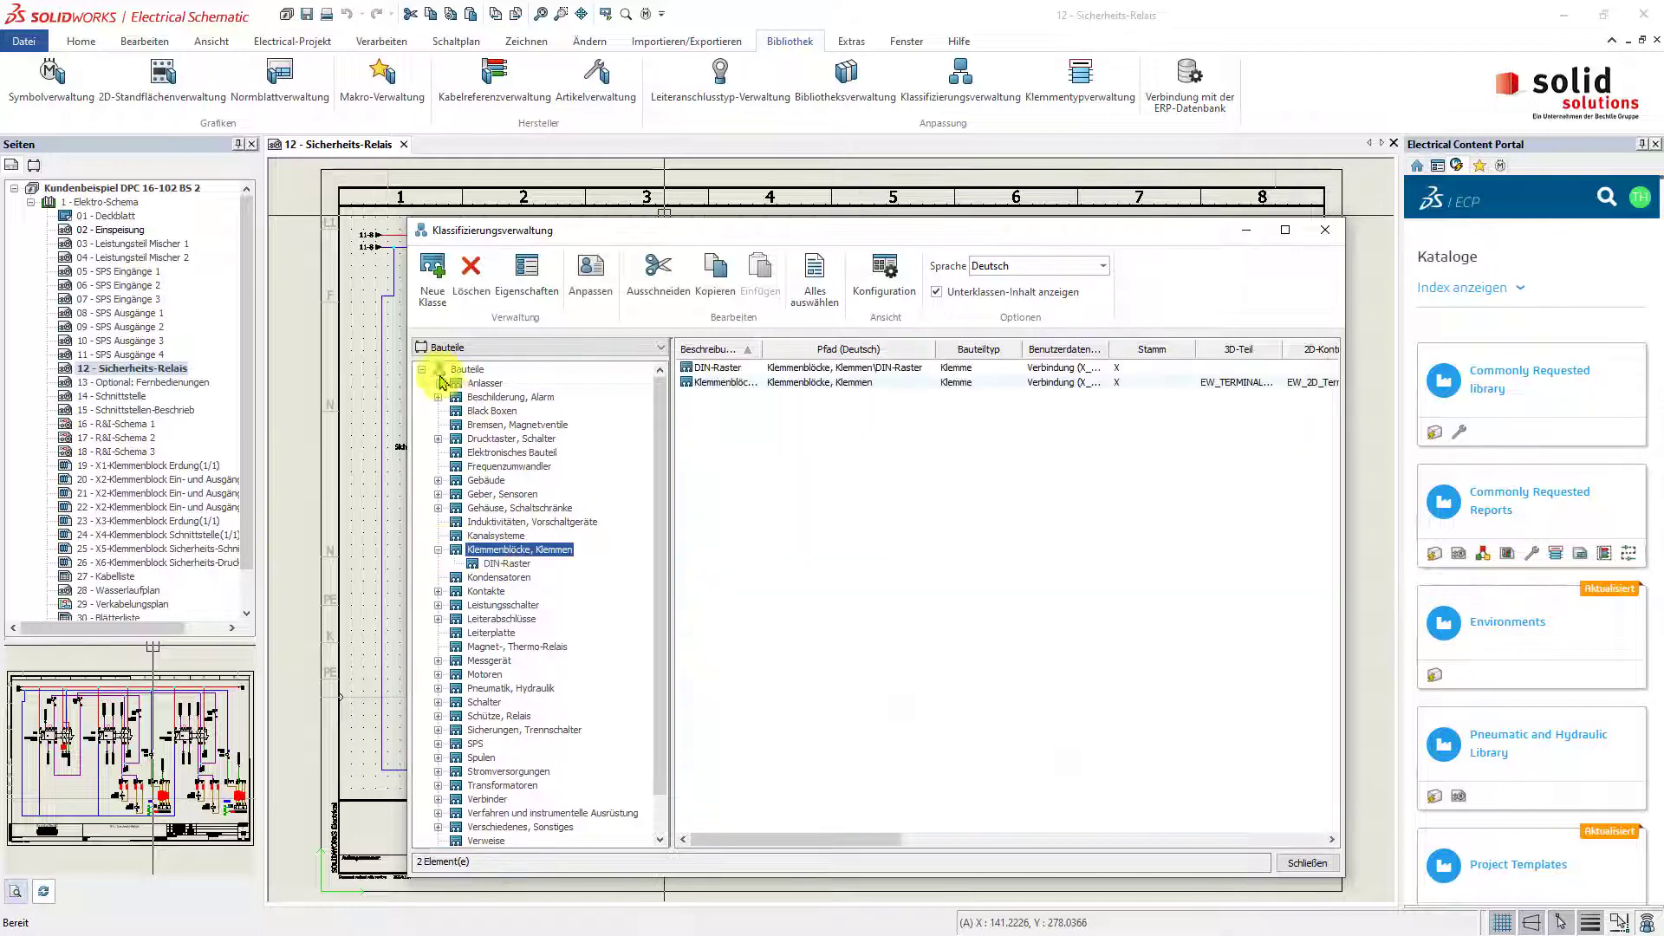
pyautogui.click(429, 299)
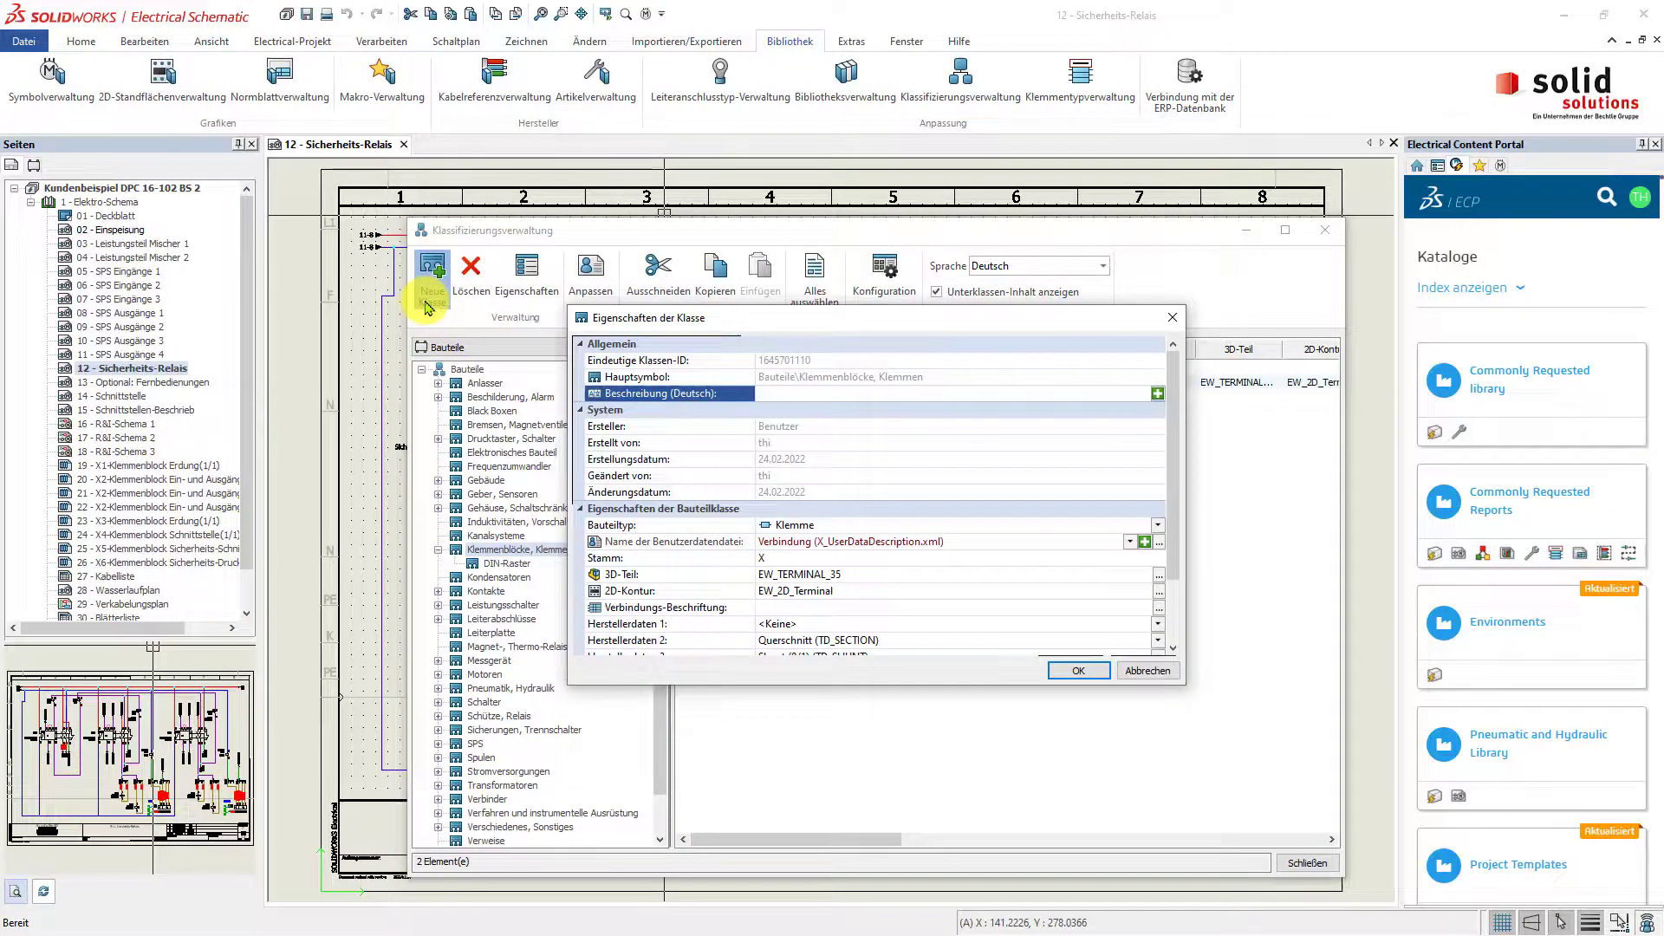
pyautogui.write('1-Stock')
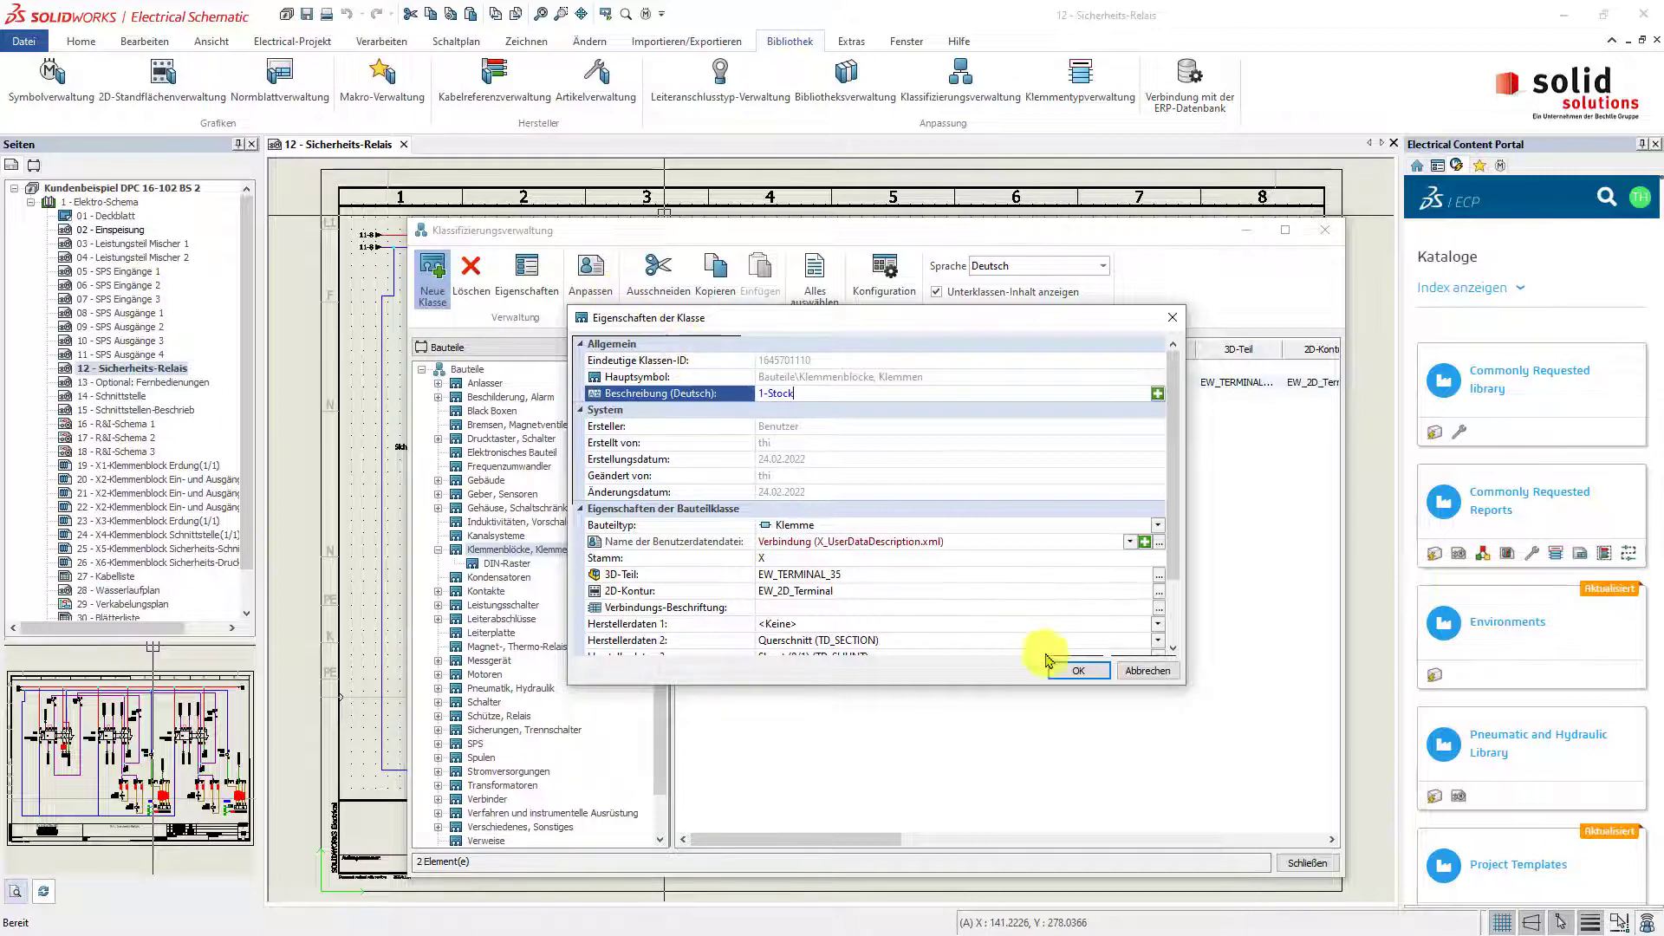
pyautogui.click(1078, 671)
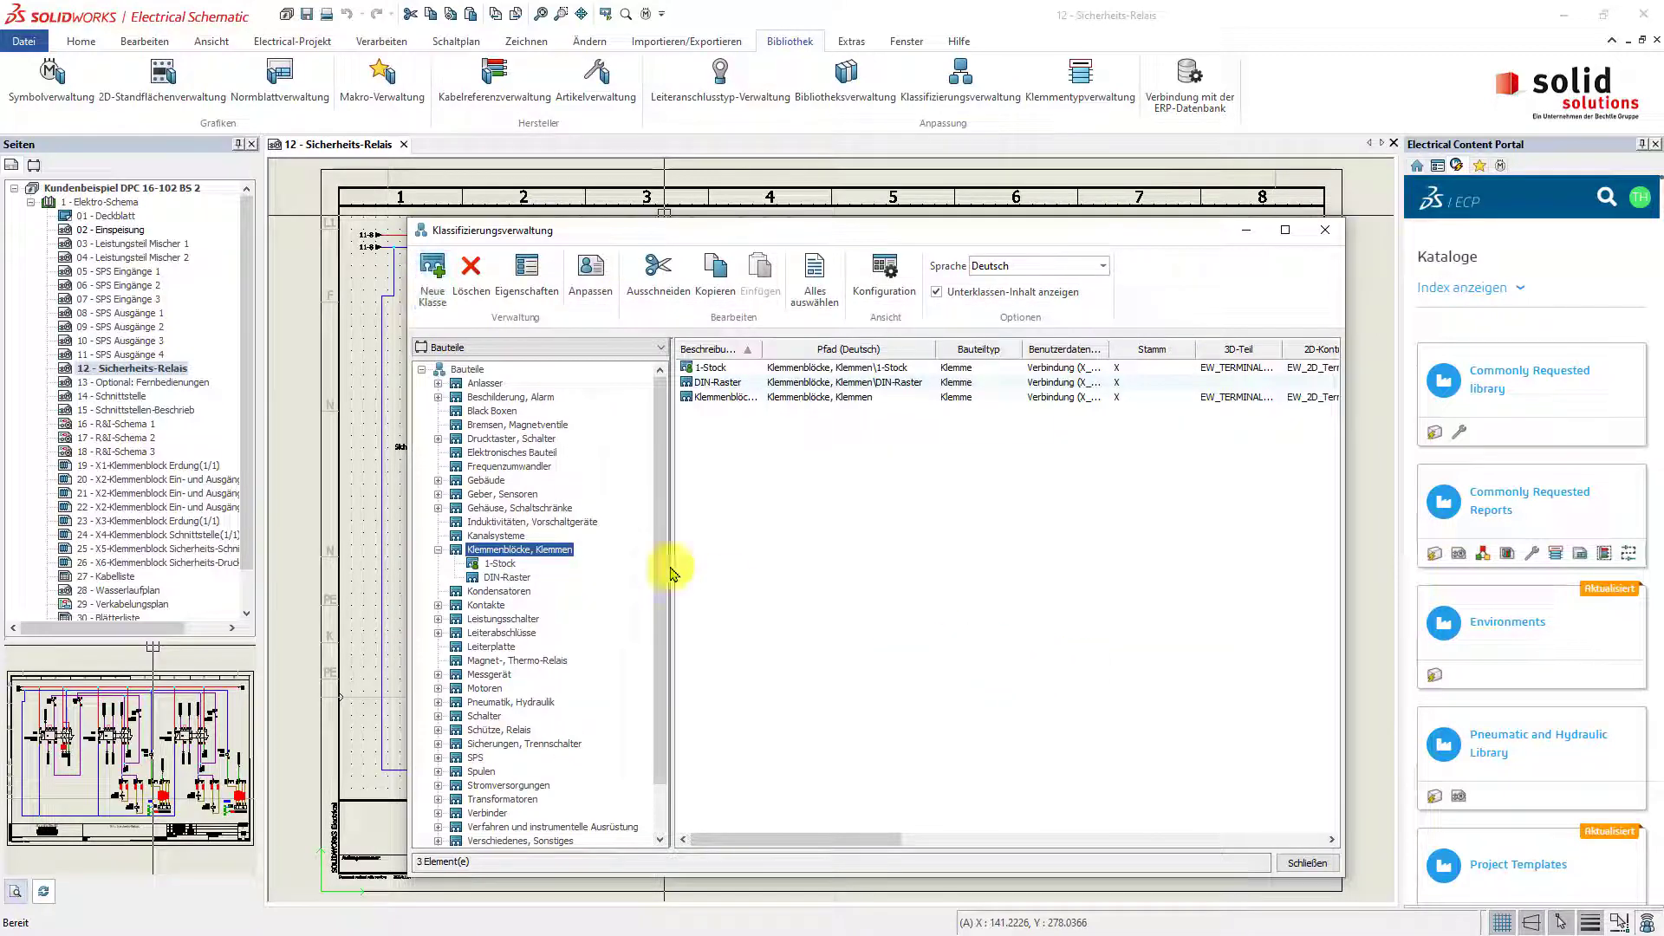
pyautogui.click(433, 269)
pyautogui.write('2-Stock')
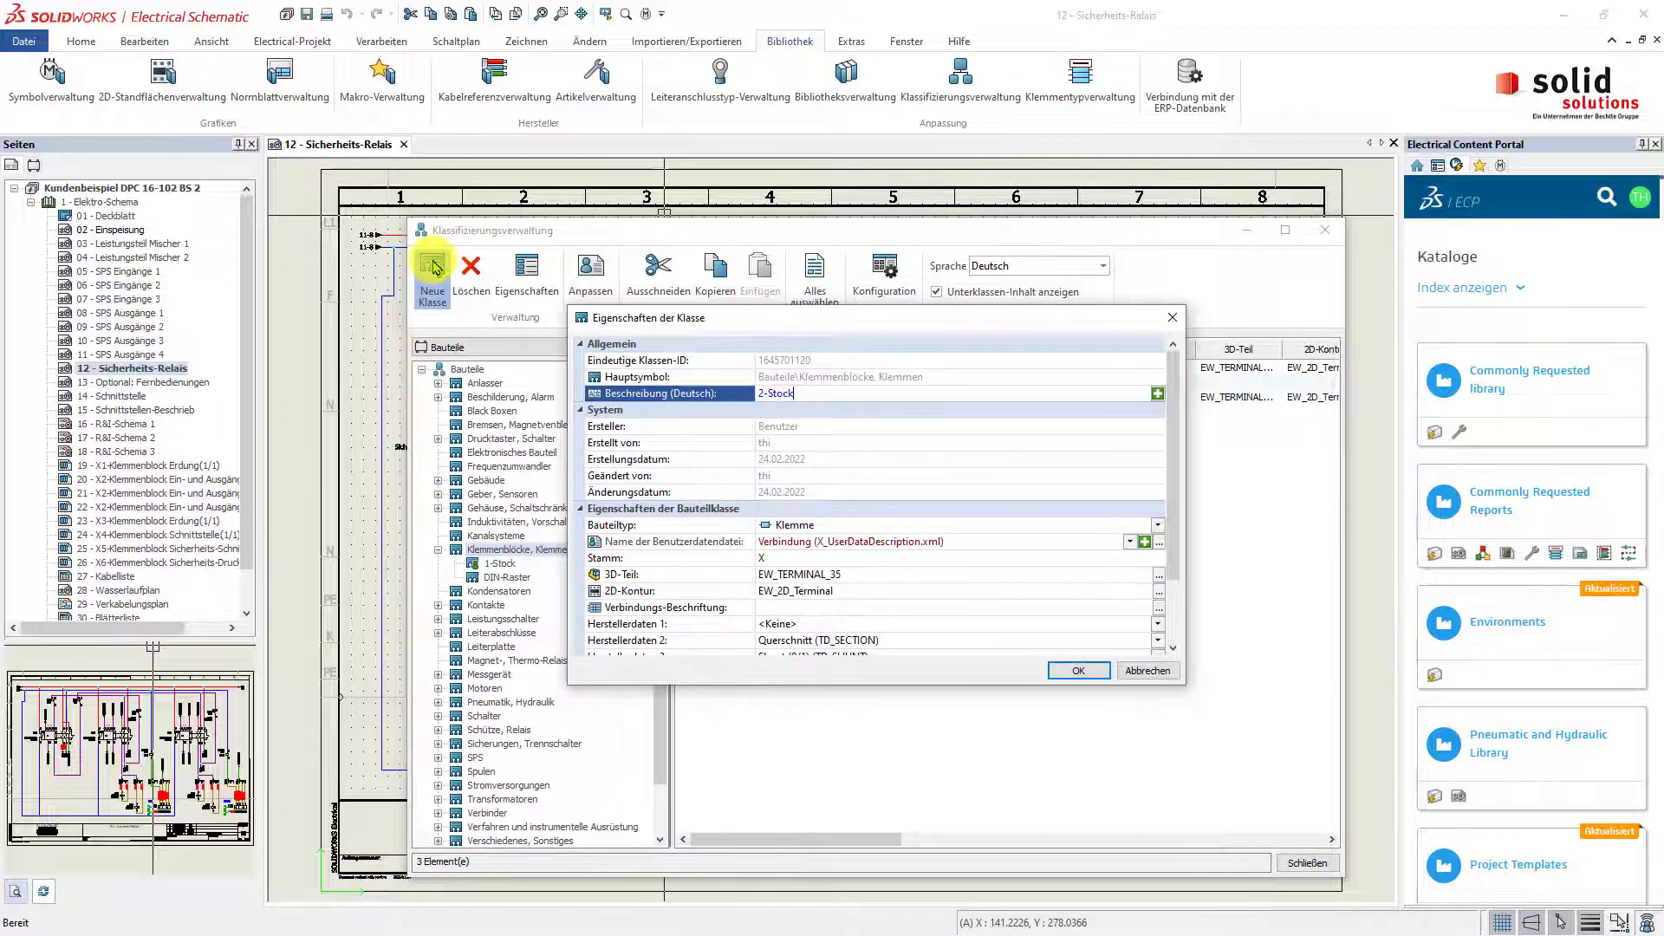
pyautogui.click(1093, 673)
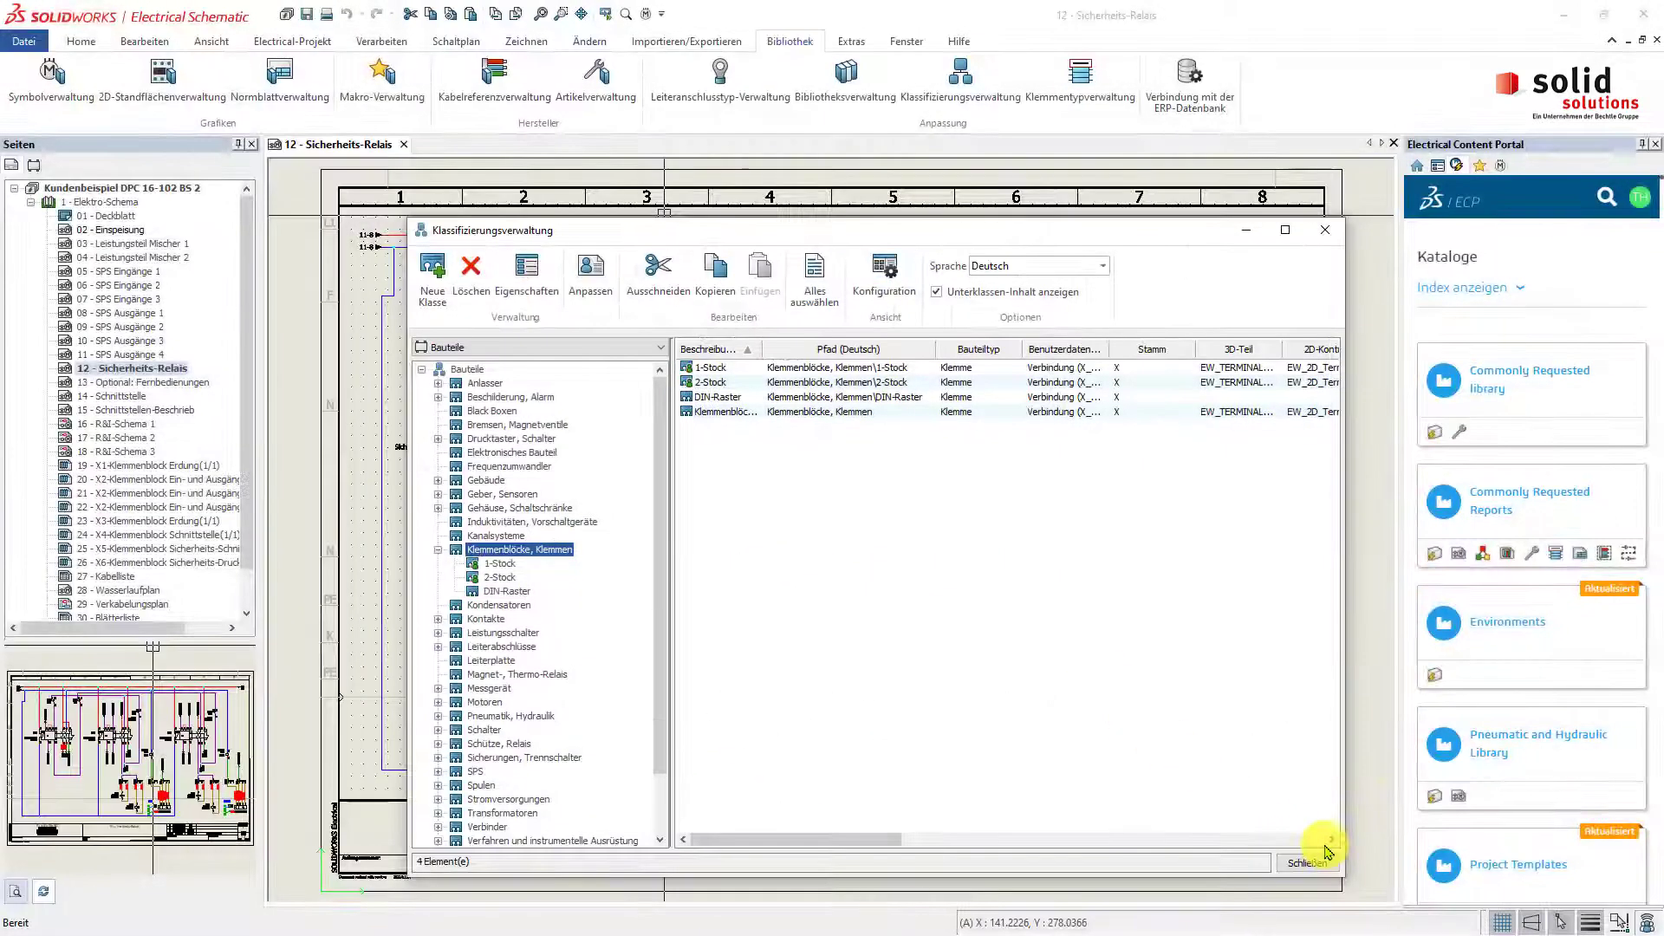
# Close the classification manager, preview the Klemme einfügen symbol selector, then cancel the terminal insertion.
pyautogui.click(1309, 863)
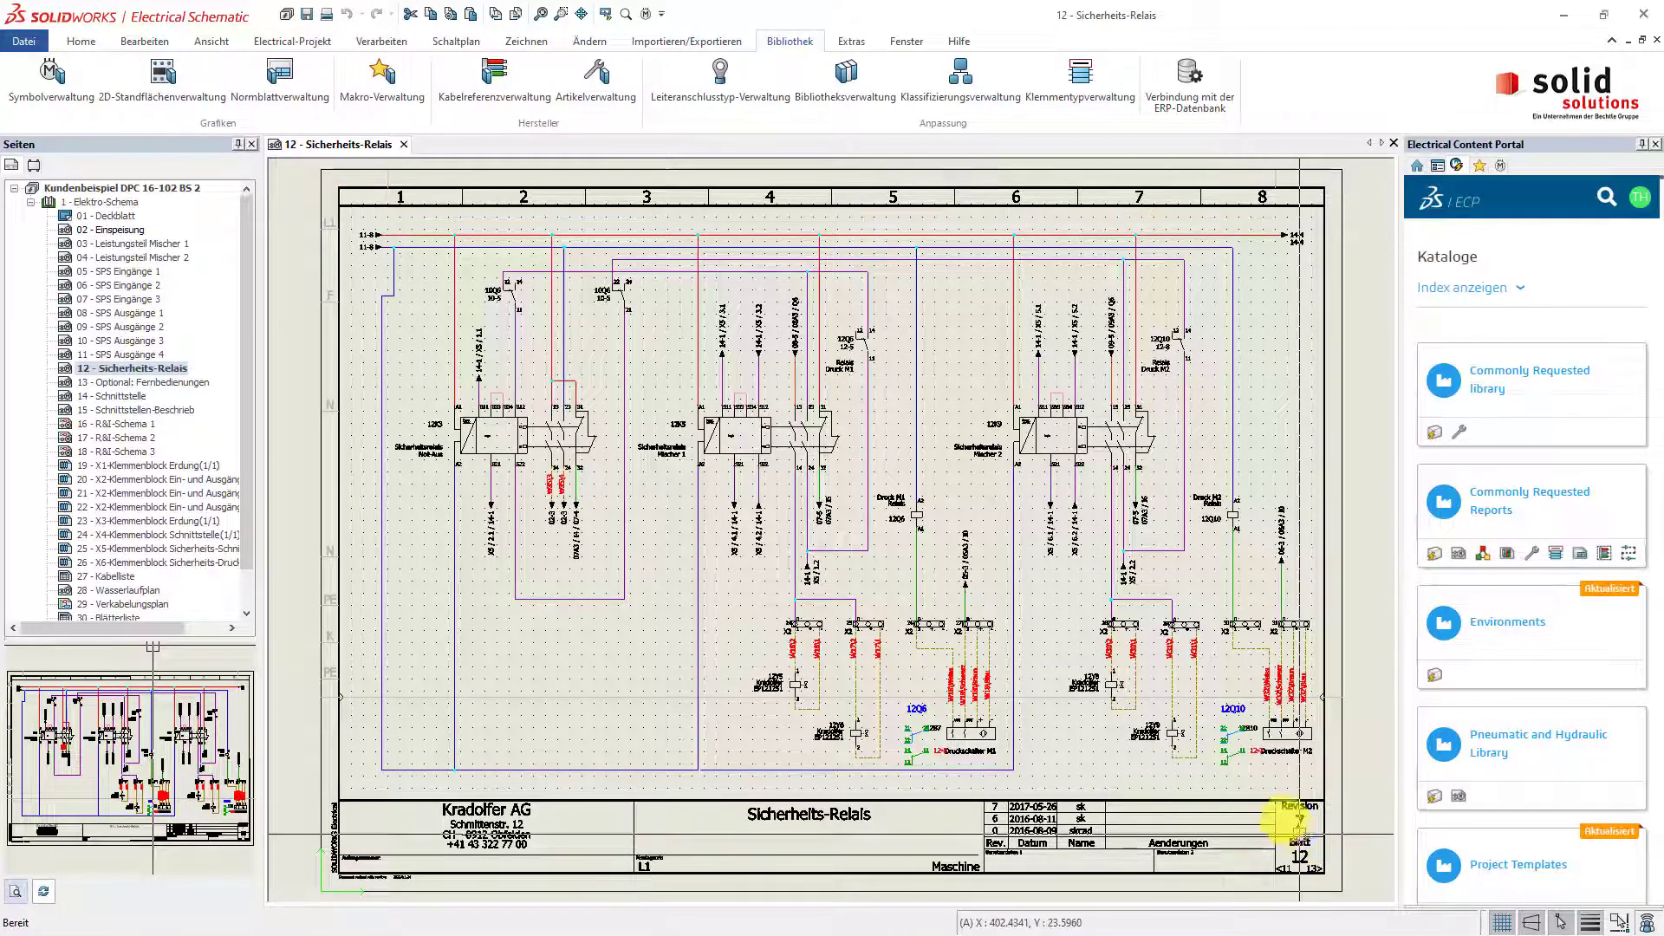
pyautogui.click(456, 40)
pyautogui.click(652, 85)
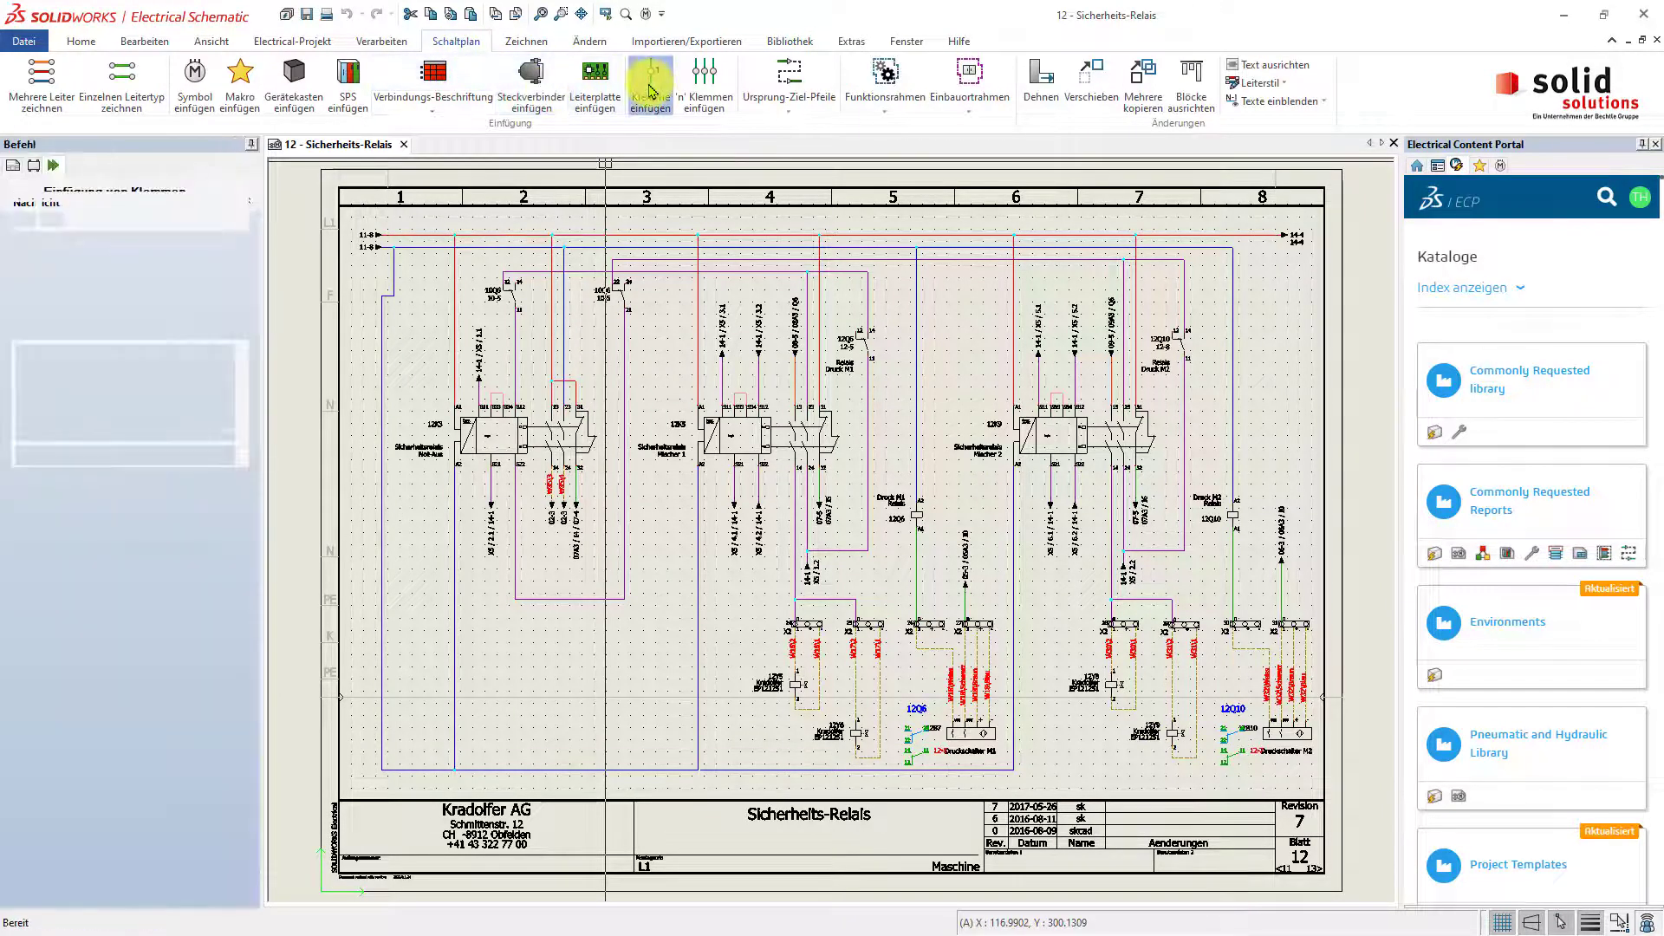
pyautogui.click(209, 445)
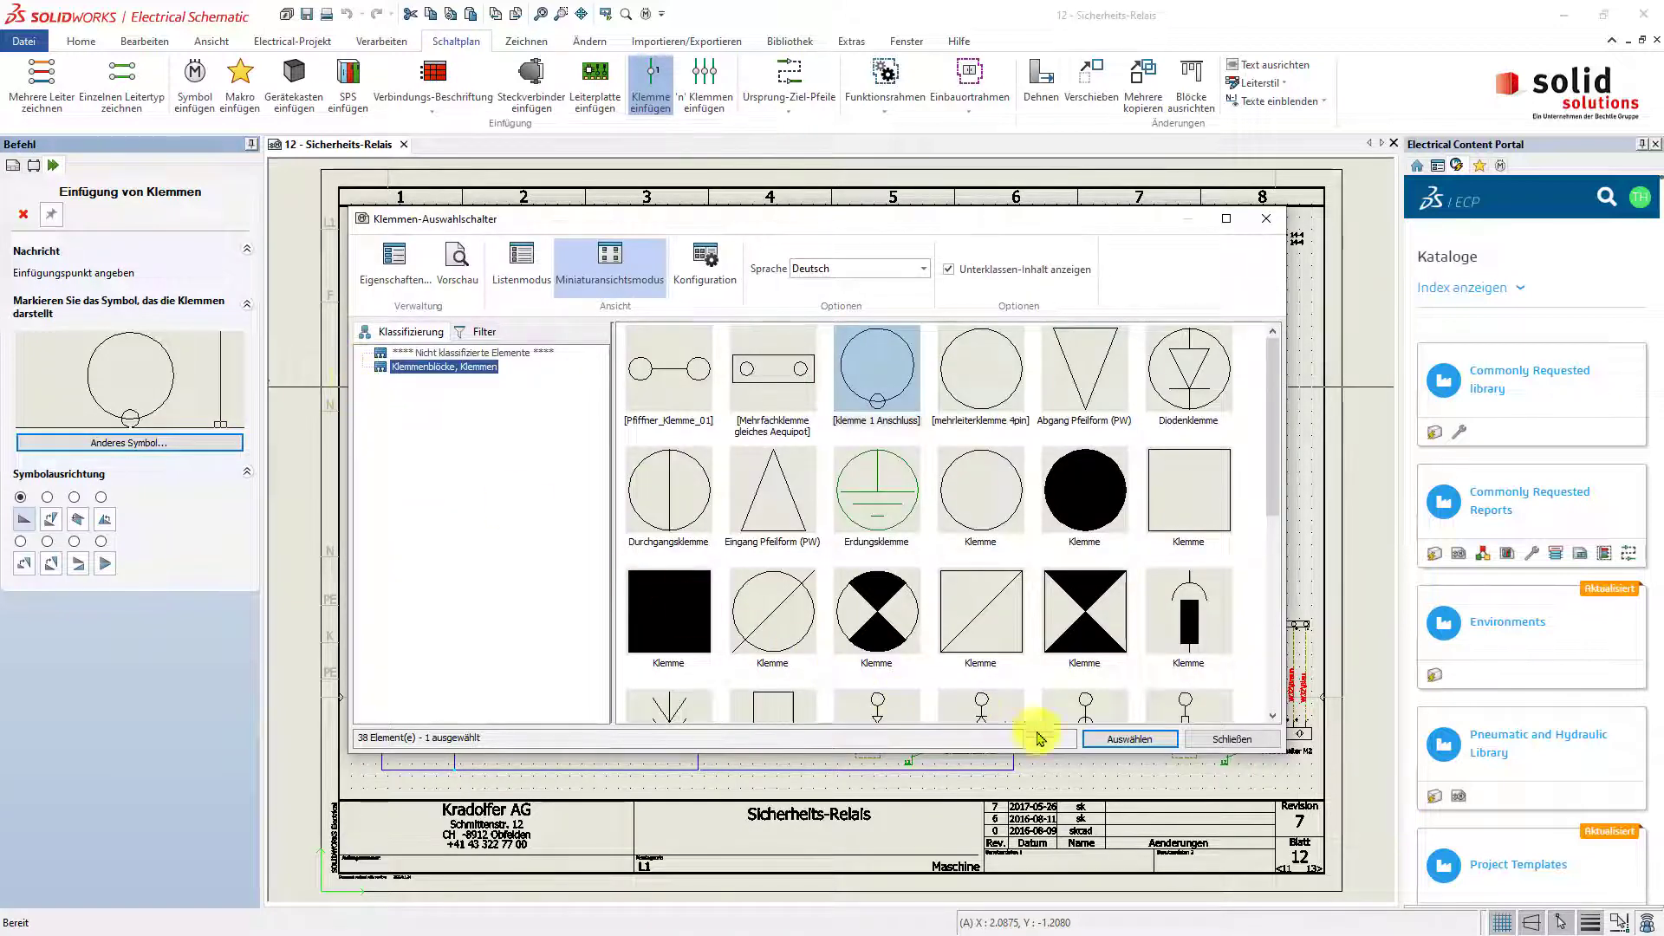
pyautogui.click(1242, 747)
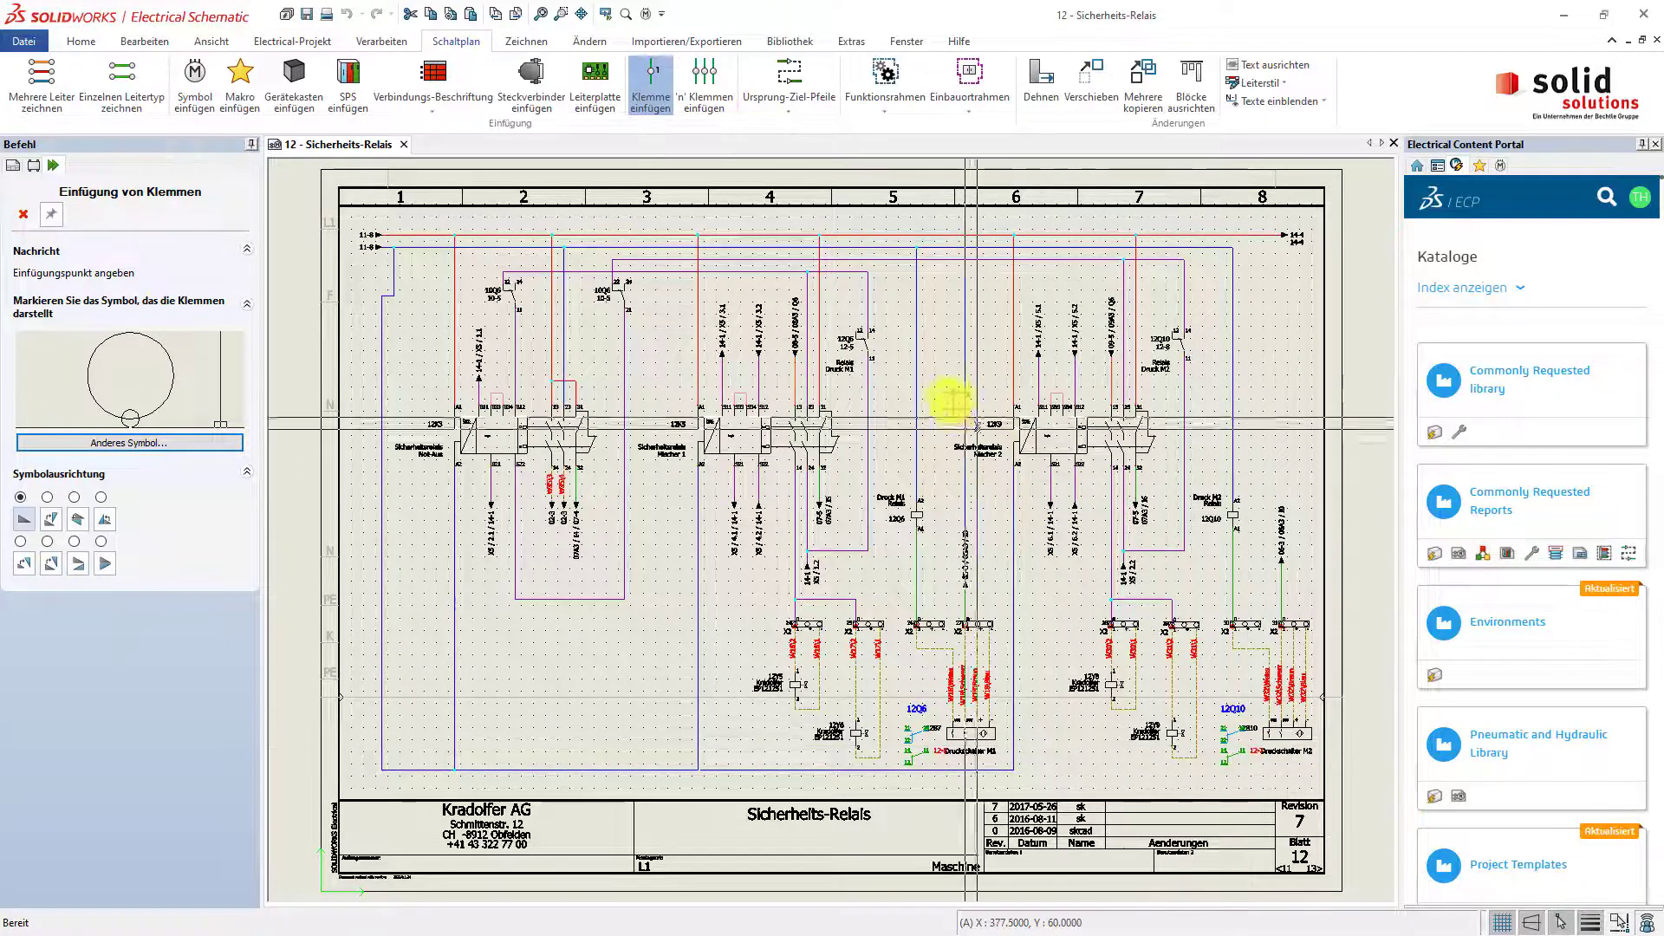
pyautogui.press('Escape')
# In Symbolverwaltung, move Klemme 1 Anschluss into 1-Stock and mehrleiterklemme 4pin into 2-Stock.
pyautogui.click(790, 41)
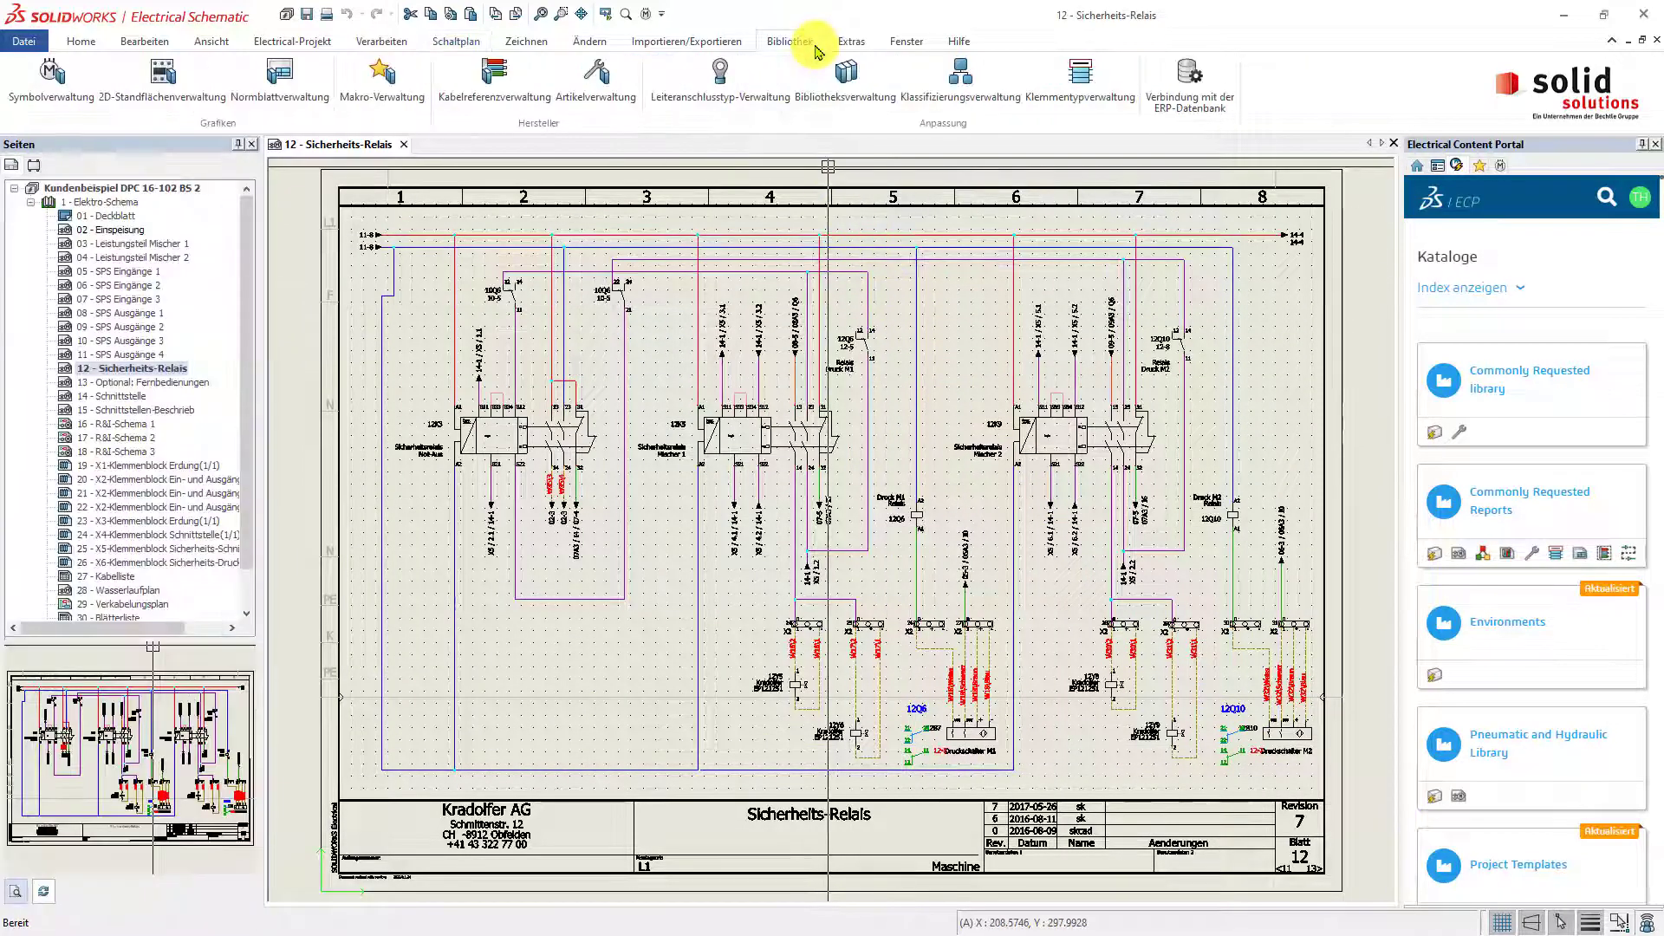
pyautogui.click(86, 93)
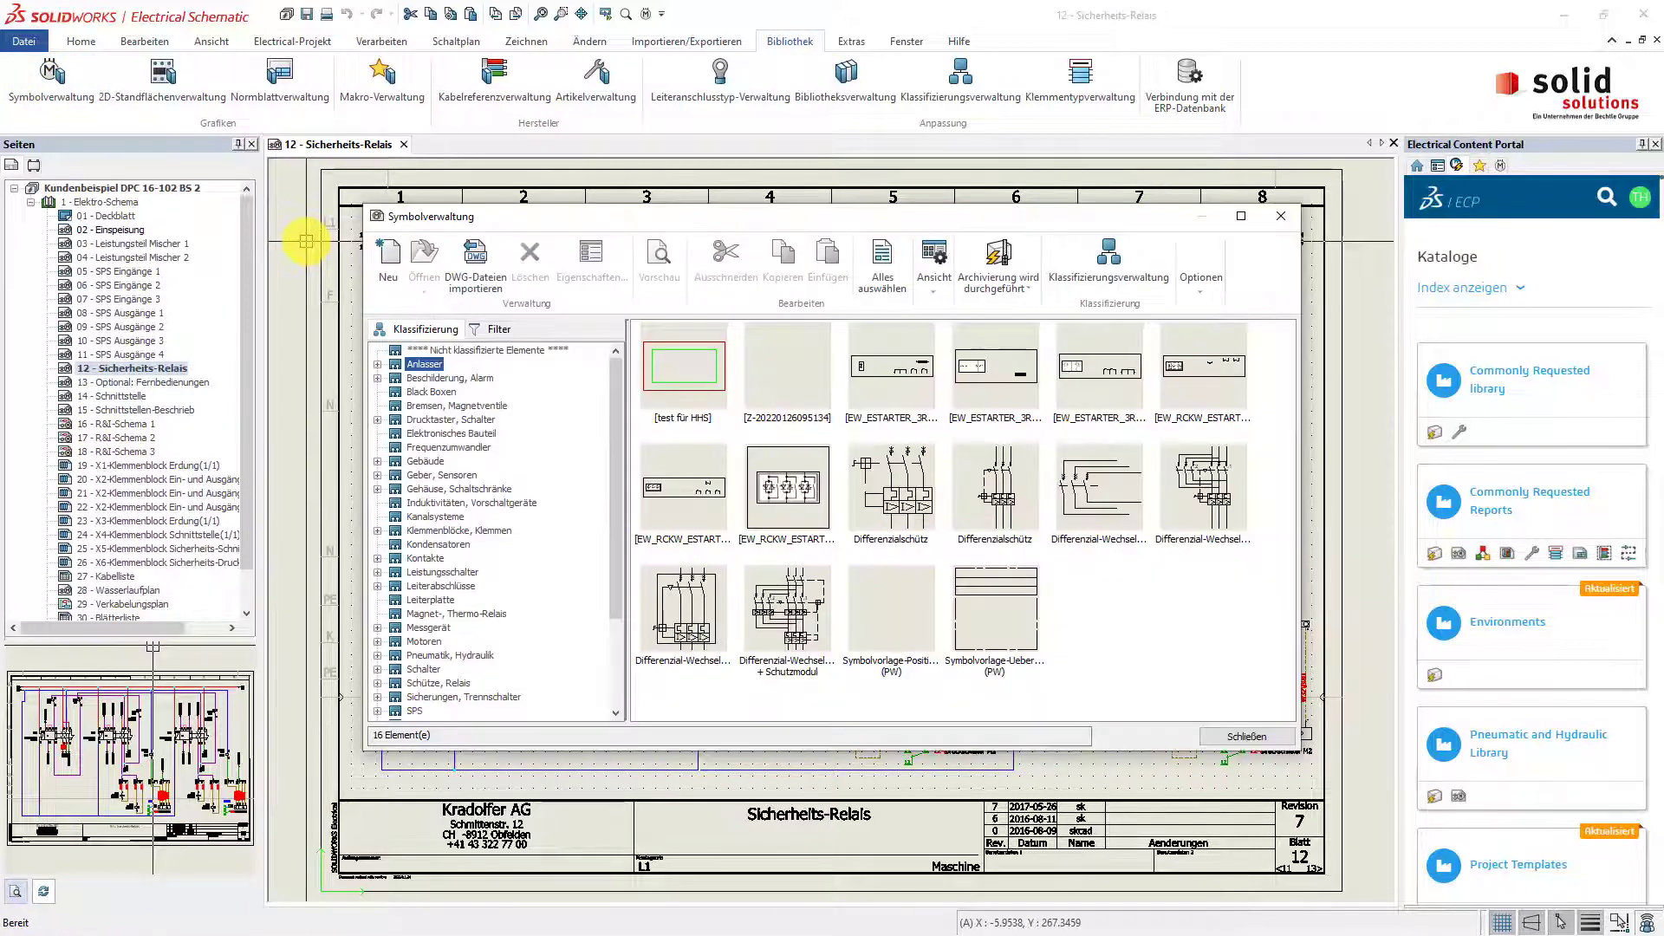
pyautogui.doubleClick(425, 530)
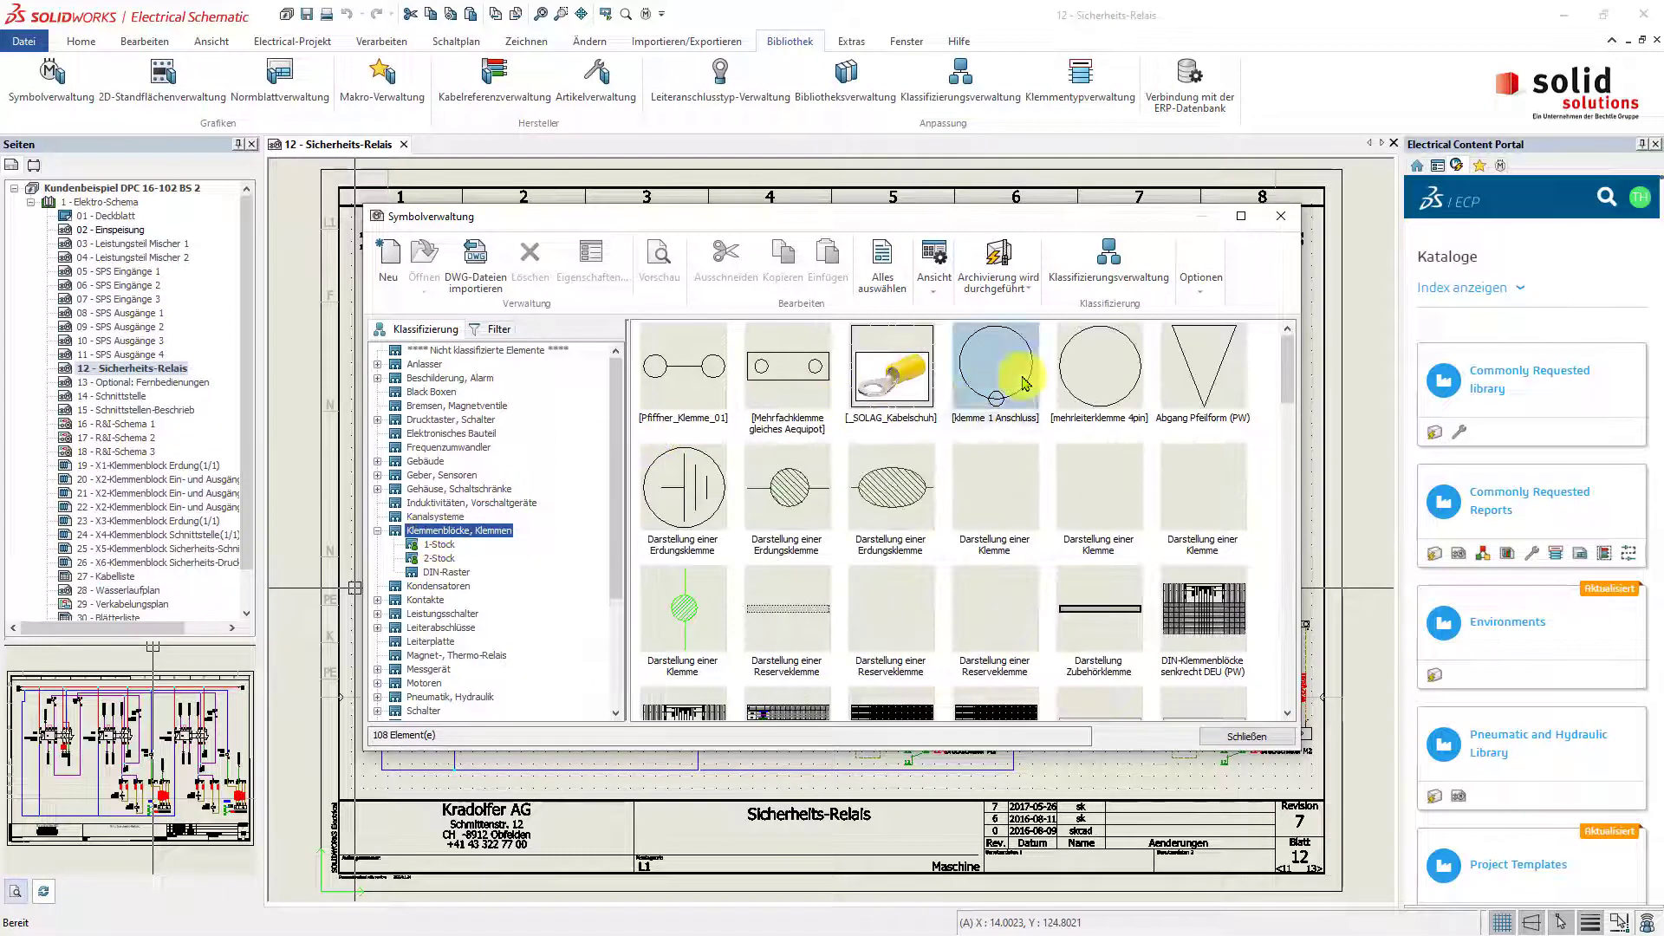
pyautogui.moveTo(1025, 383); pyautogui.dragTo(457, 546)
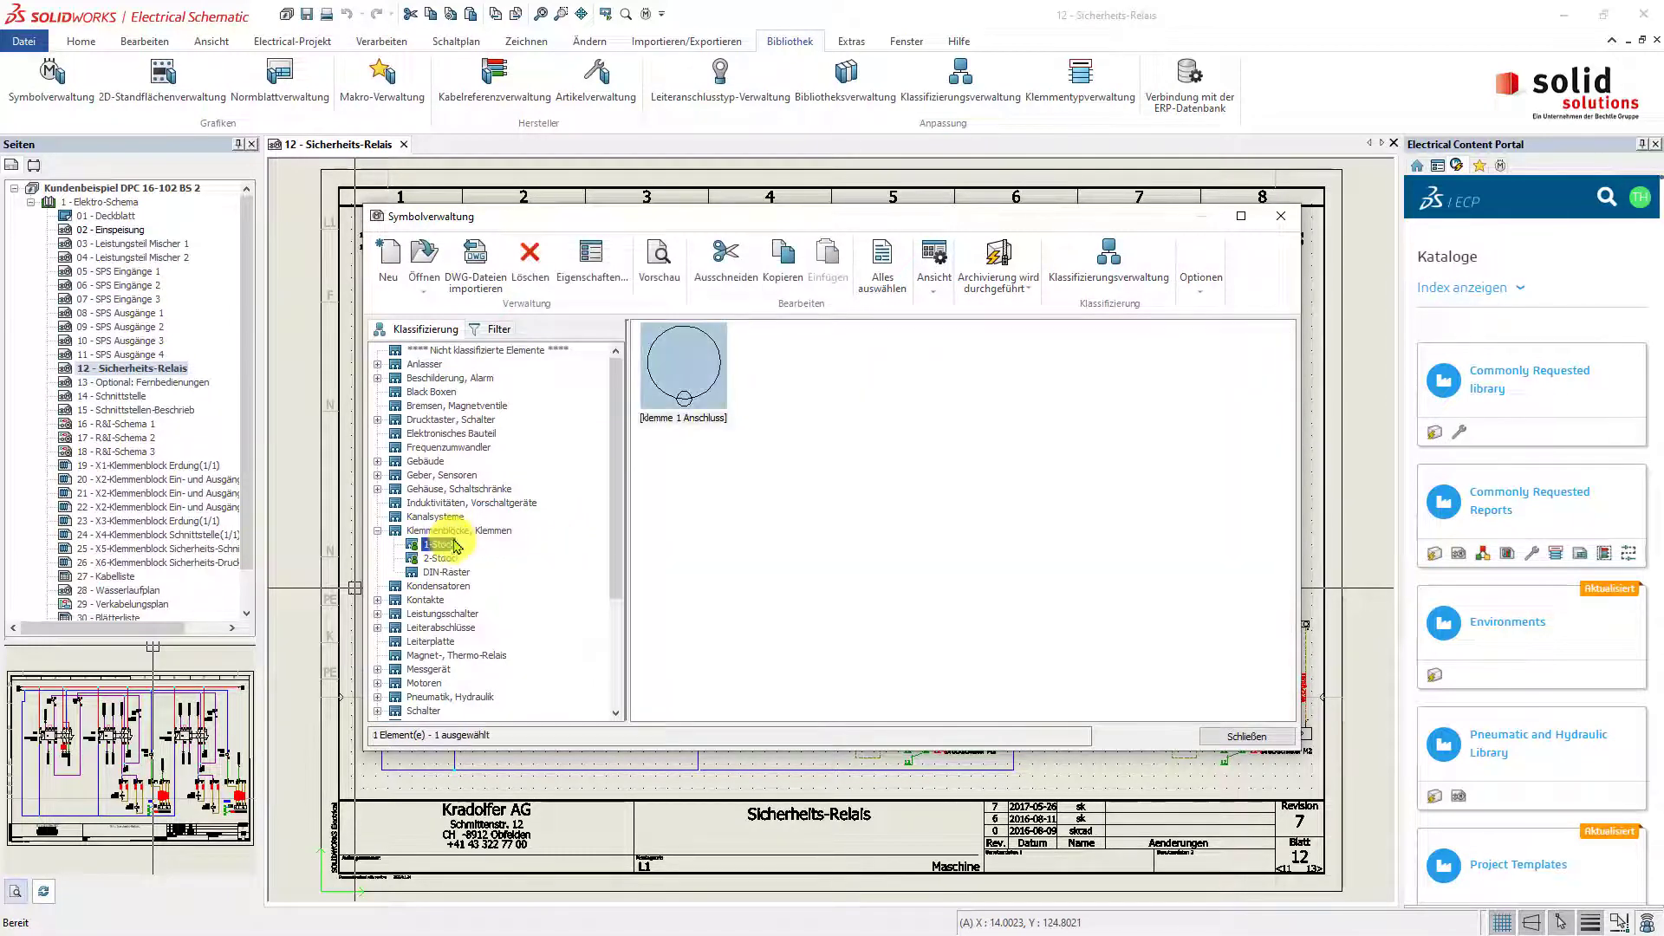
pyautogui.click(459, 530)
pyautogui.moveTo(1079, 373)
pyautogui.mouseDown()
pyautogui.moveTo(591, 556)
pyautogui.moveTo(440, 559)
pyautogui.mouseUp()
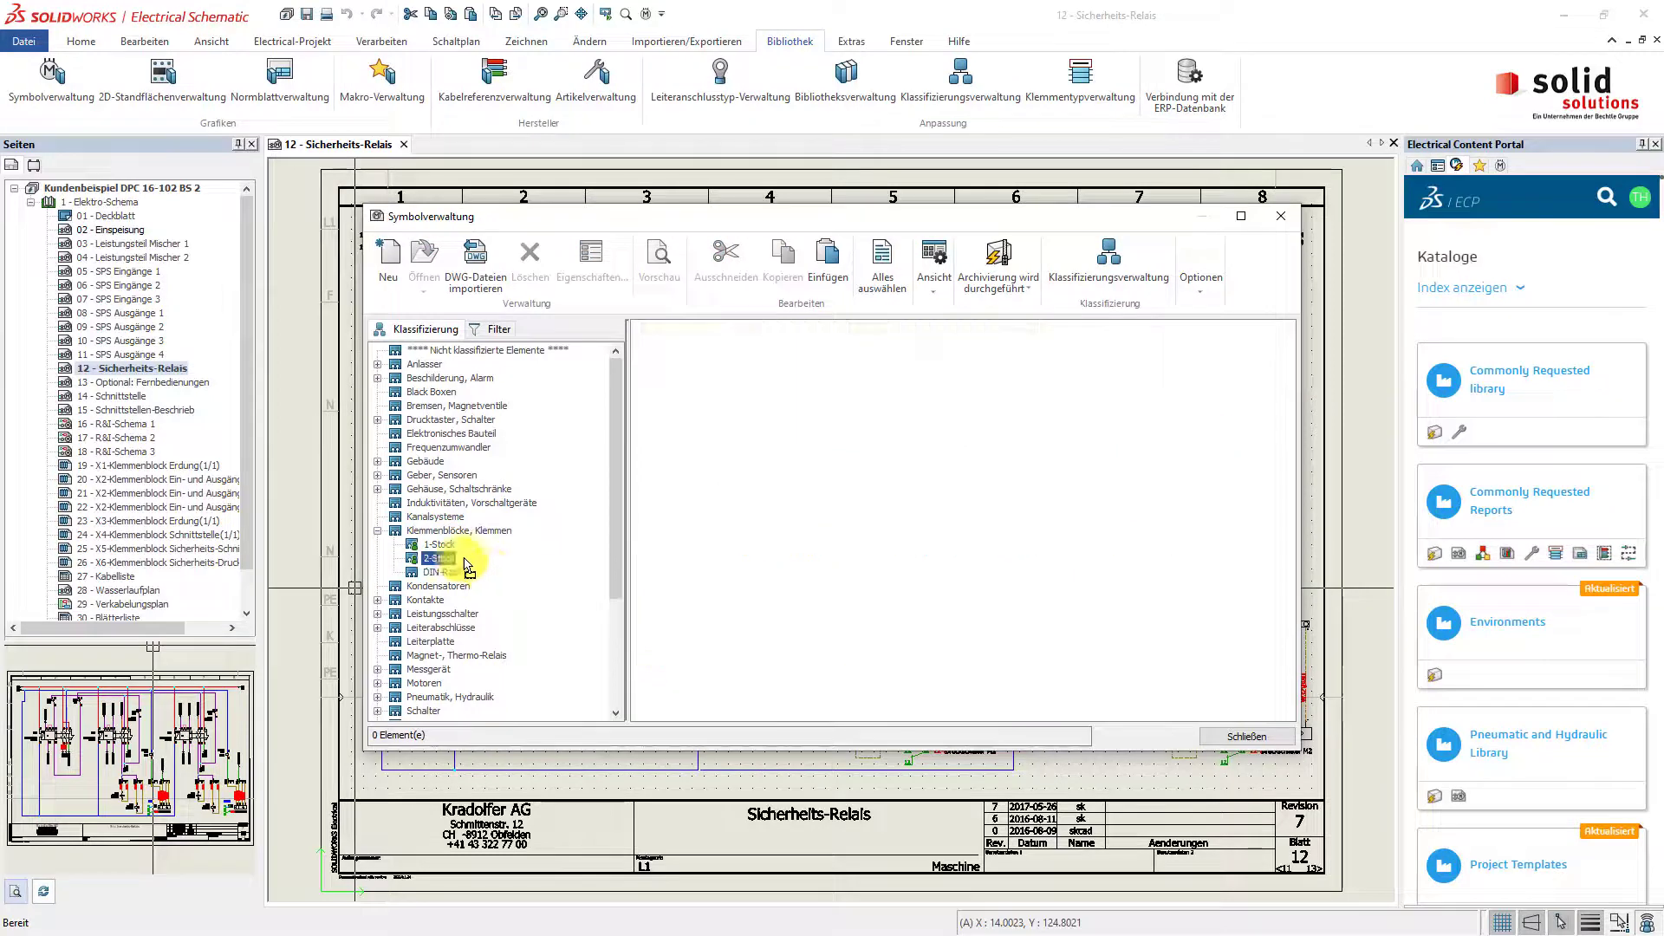
pyautogui.click(1273, 738)
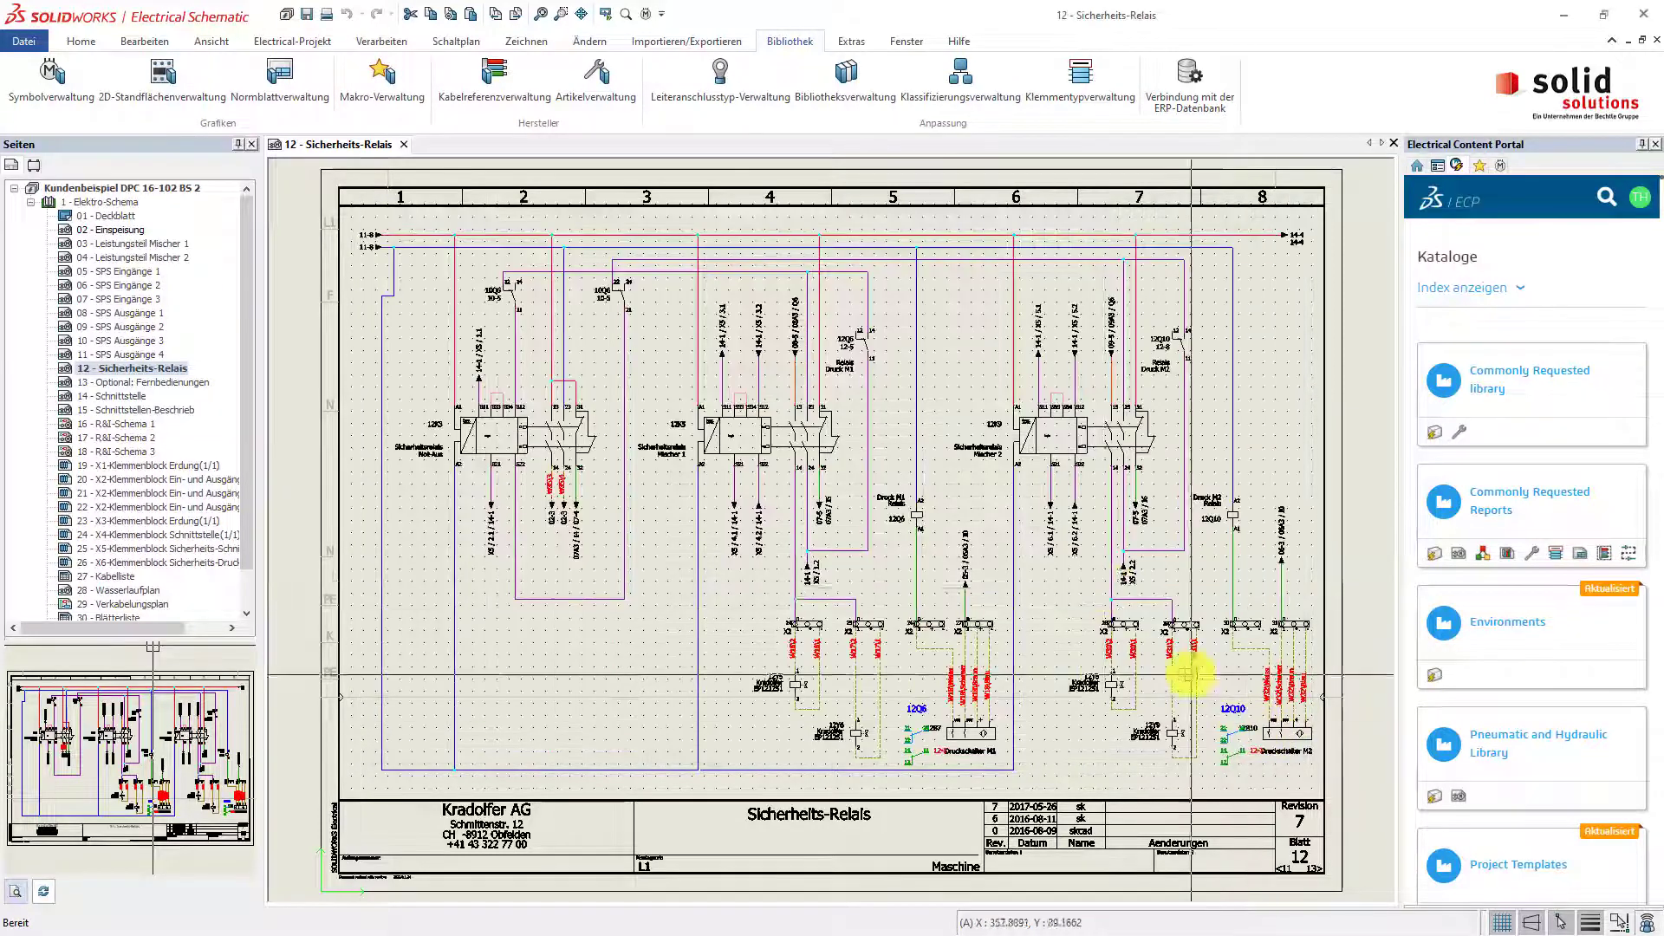
# Start Klemme einfügen and browse the 2-Stock and Klemmenblöcke, Klemmen classes in the symbol selector.
pyautogui.click(471, 49)
pyautogui.click(652, 83)
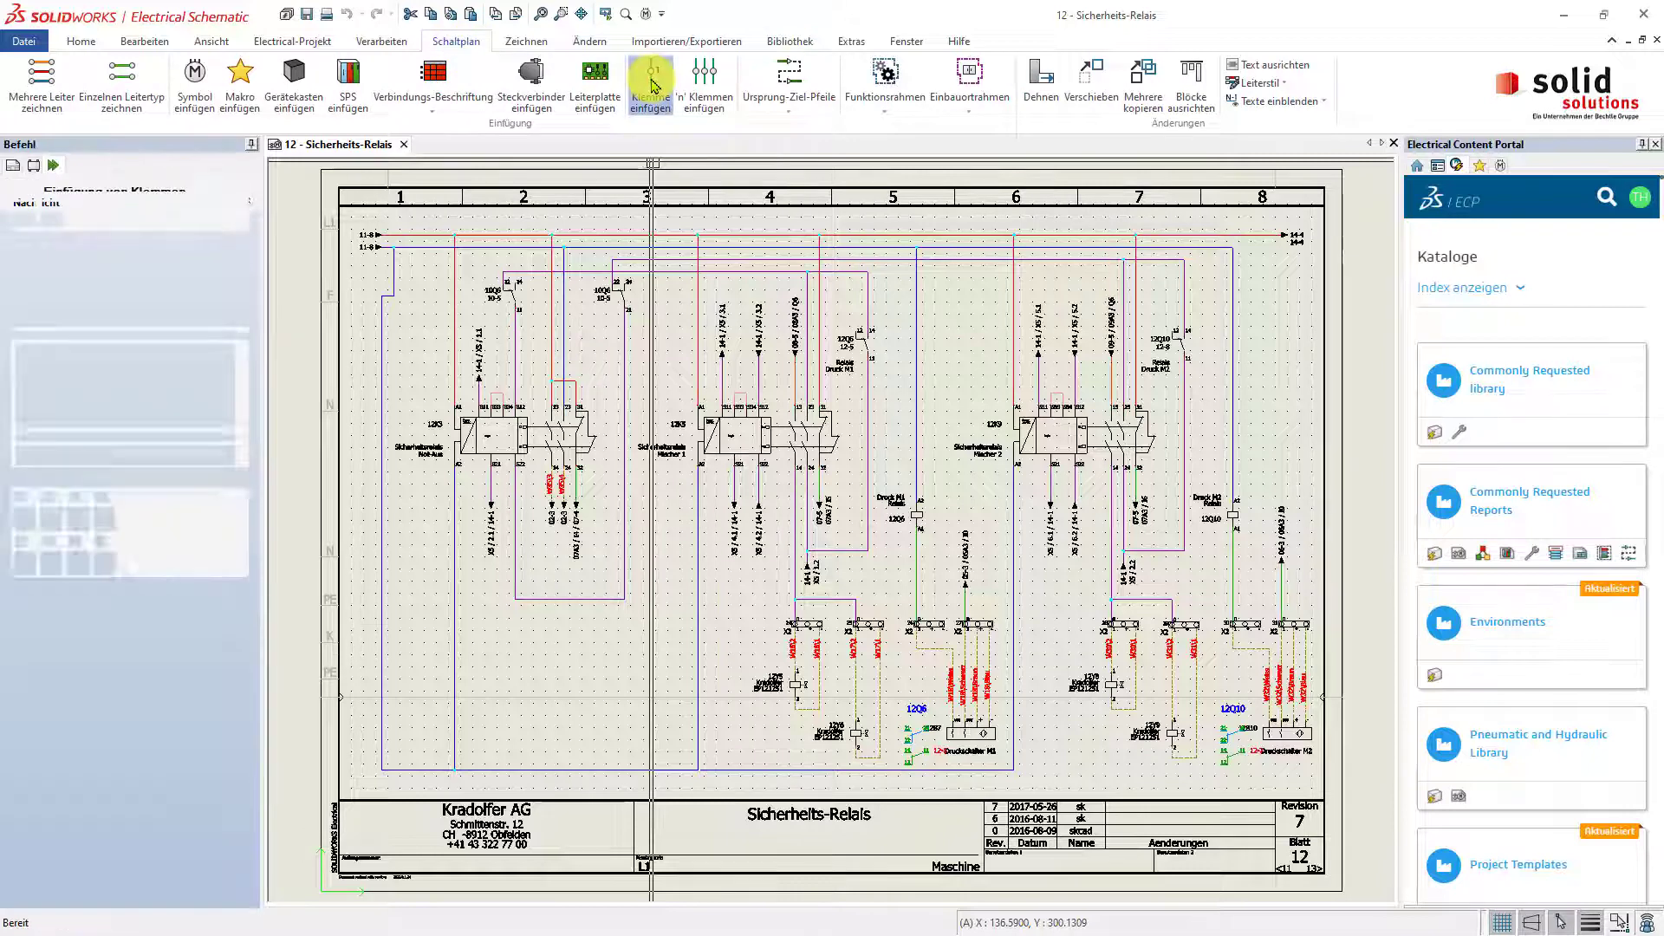
pyautogui.click(184, 447)
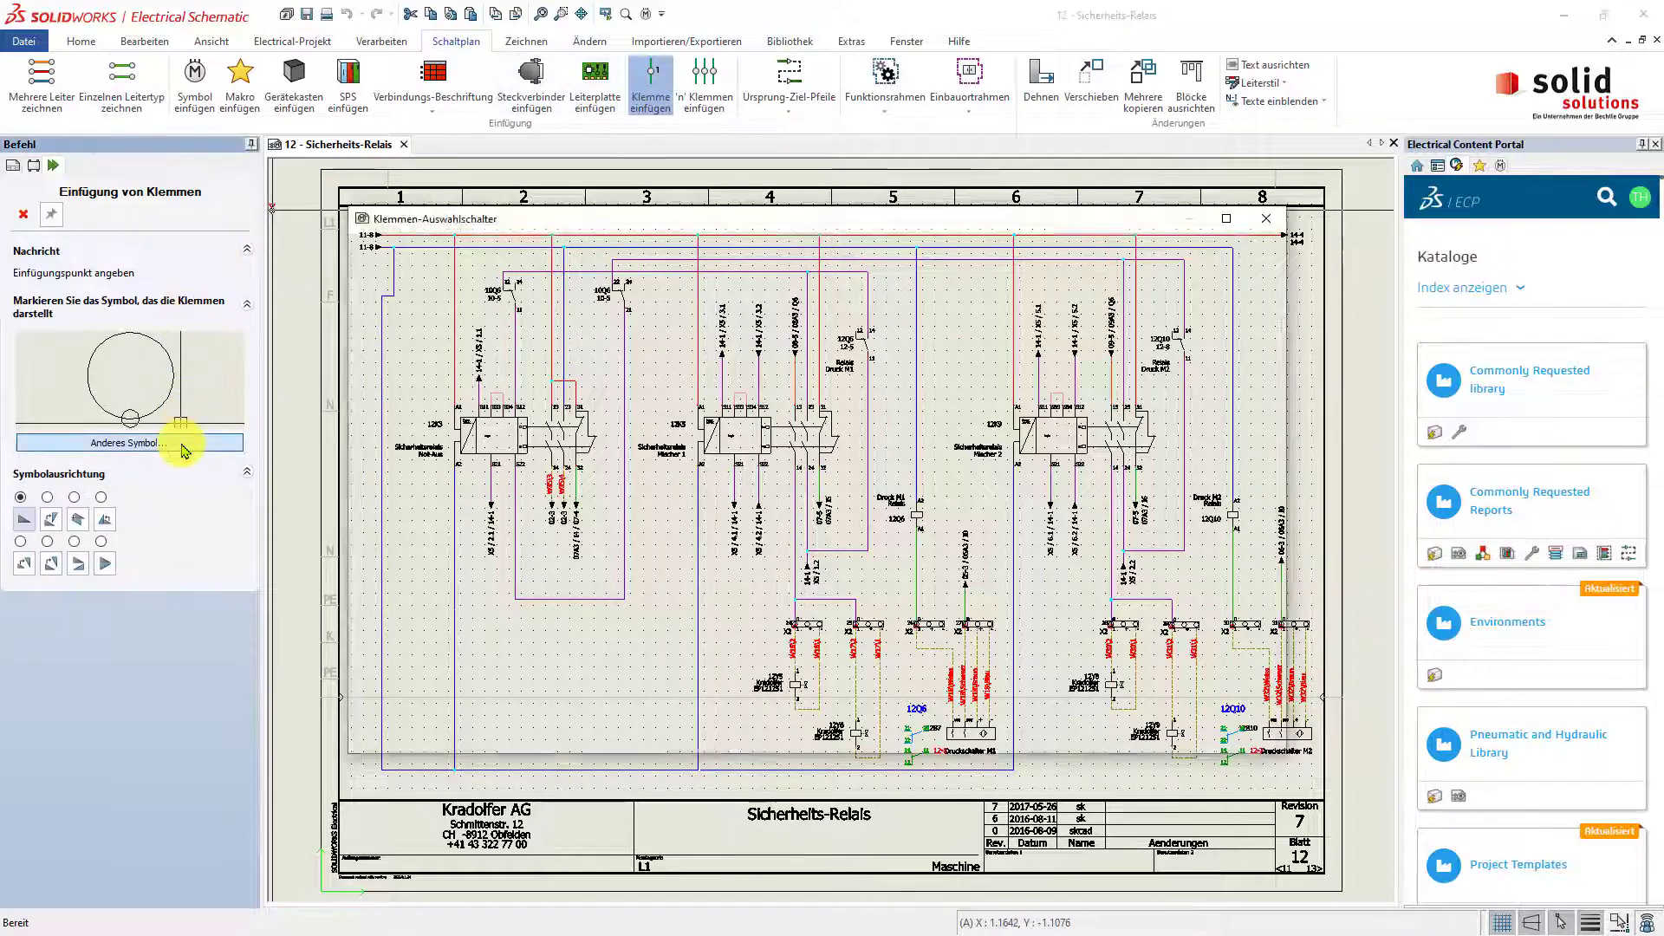
pyautogui.click(401, 395)
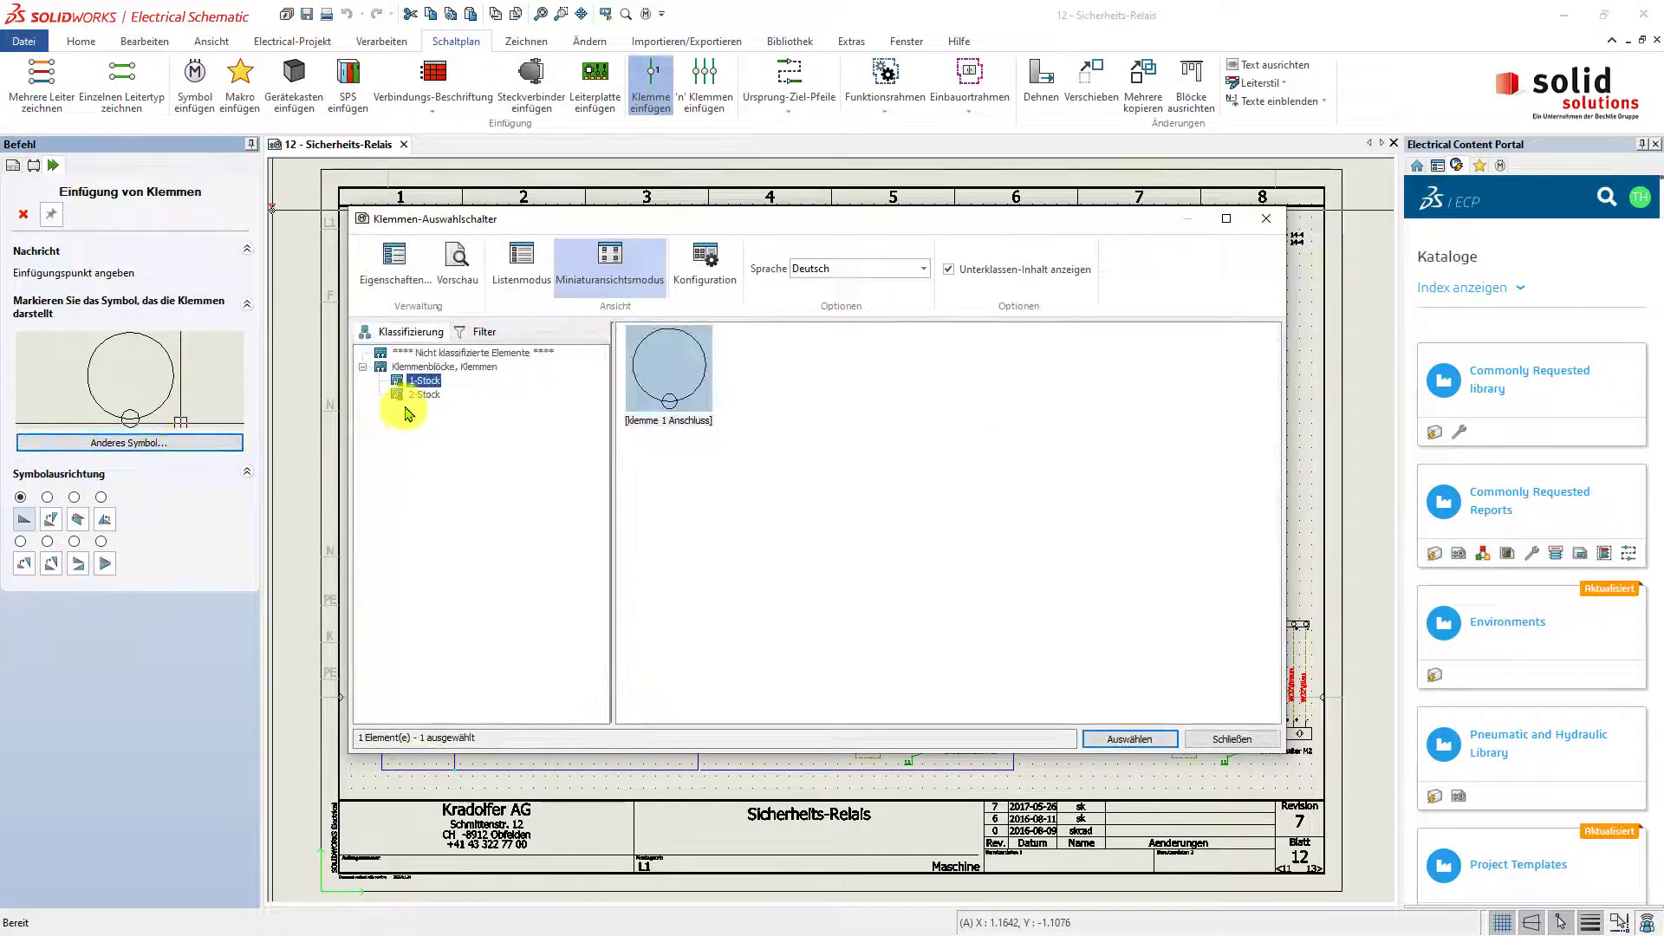
pyautogui.click(448, 369)
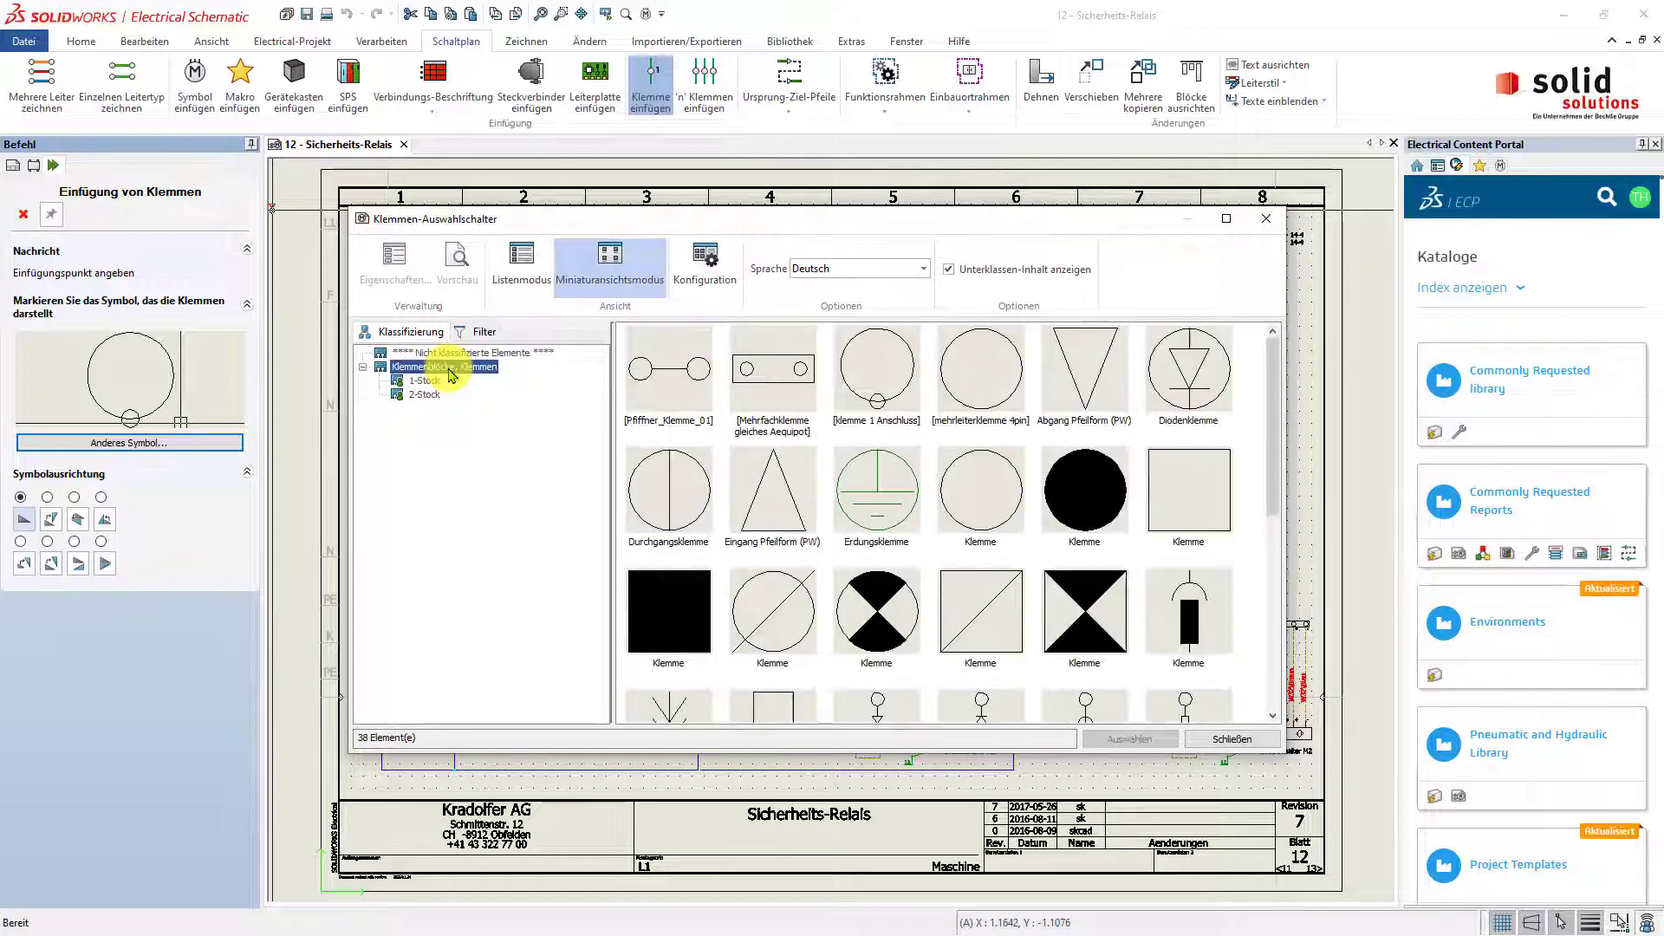